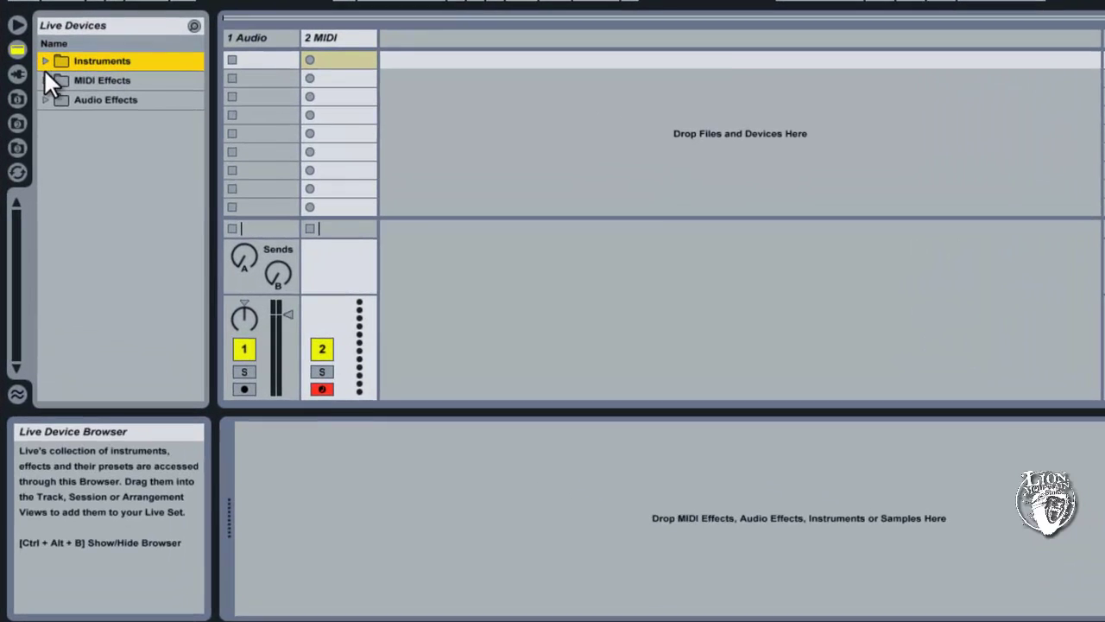
- Expand Instruments and browse the Electric, Tension and External Instrument folders
{"action": "left_click", "coordinate": [45, 61]}
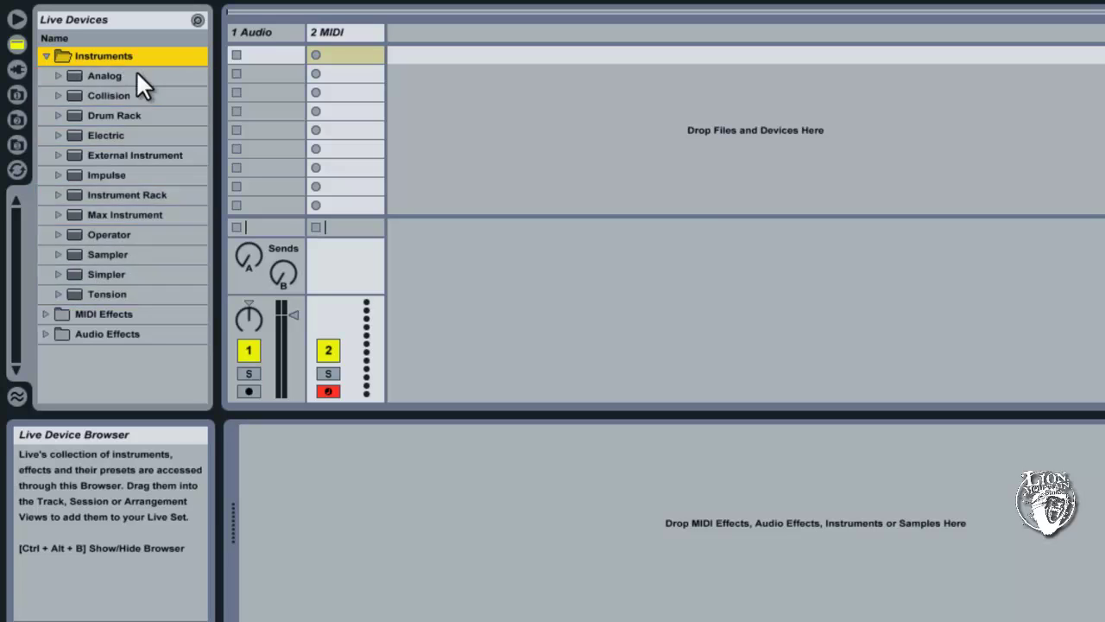
{"action": "left_click", "coordinate": [57, 136]}
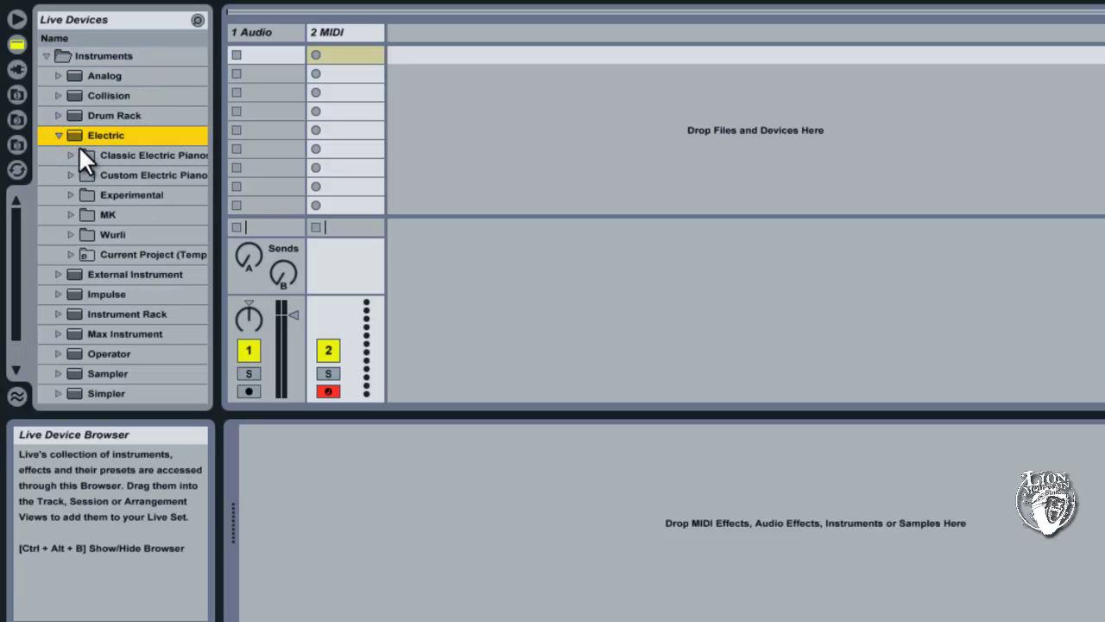
{"action": "left_click", "coordinate": [58, 134]}
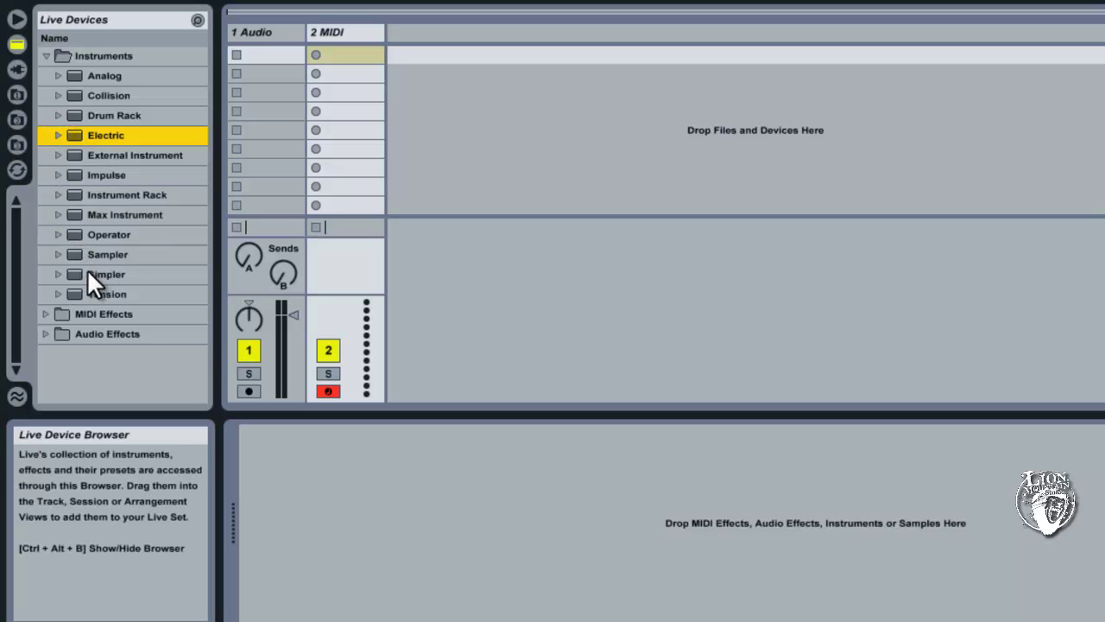
{"action": "left_click", "coordinate": [56, 294]}
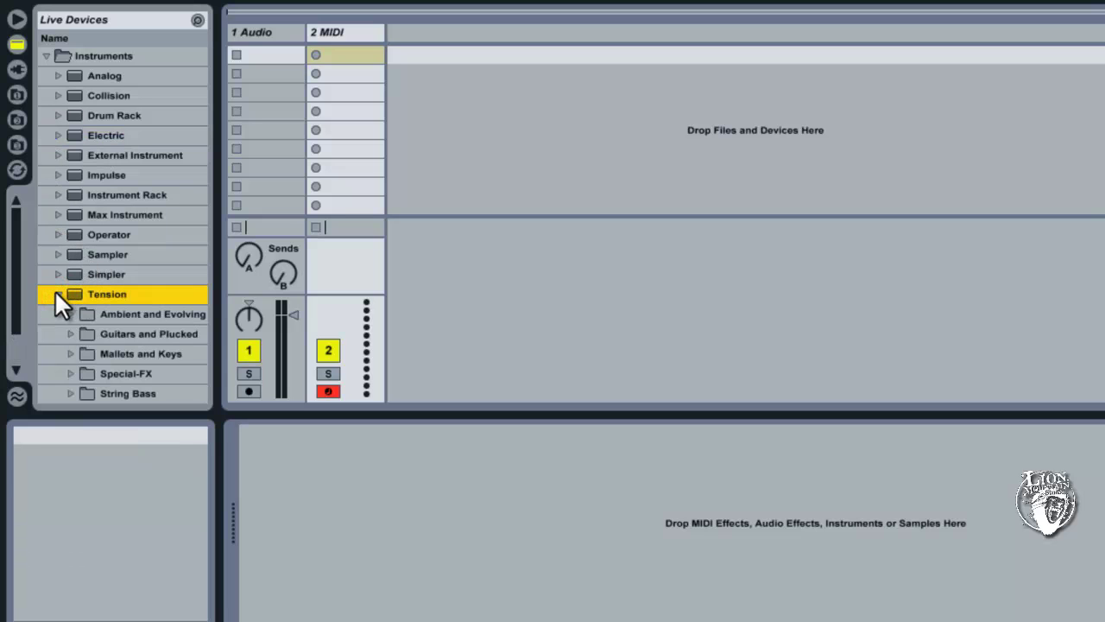
{"action": "left_click", "coordinate": [54, 292]}
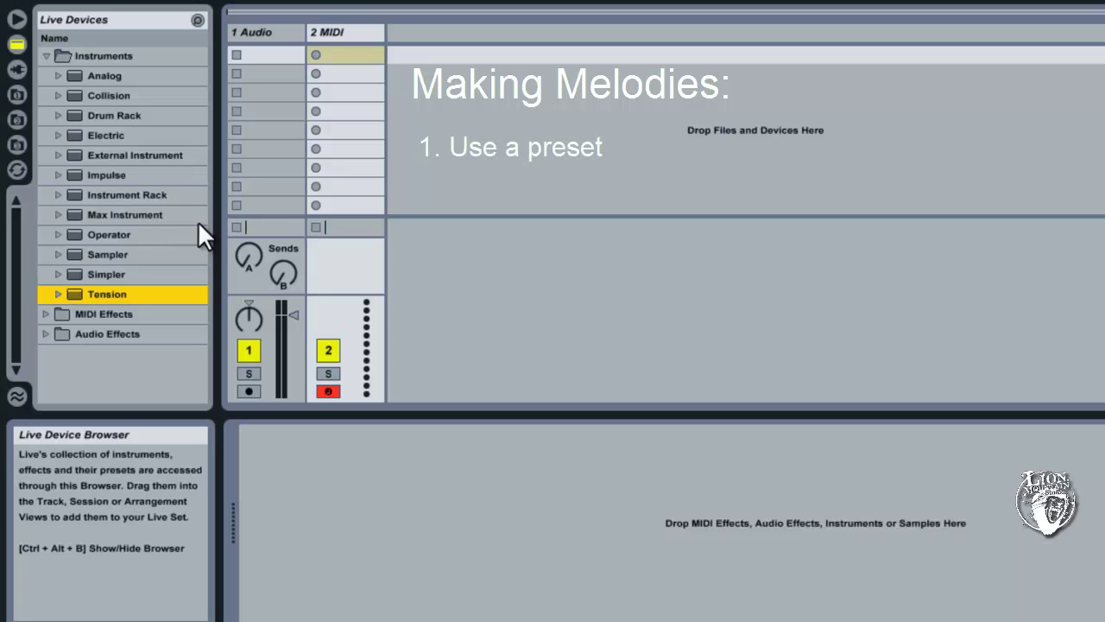
{"action": "left_click", "coordinate": [53, 152]}
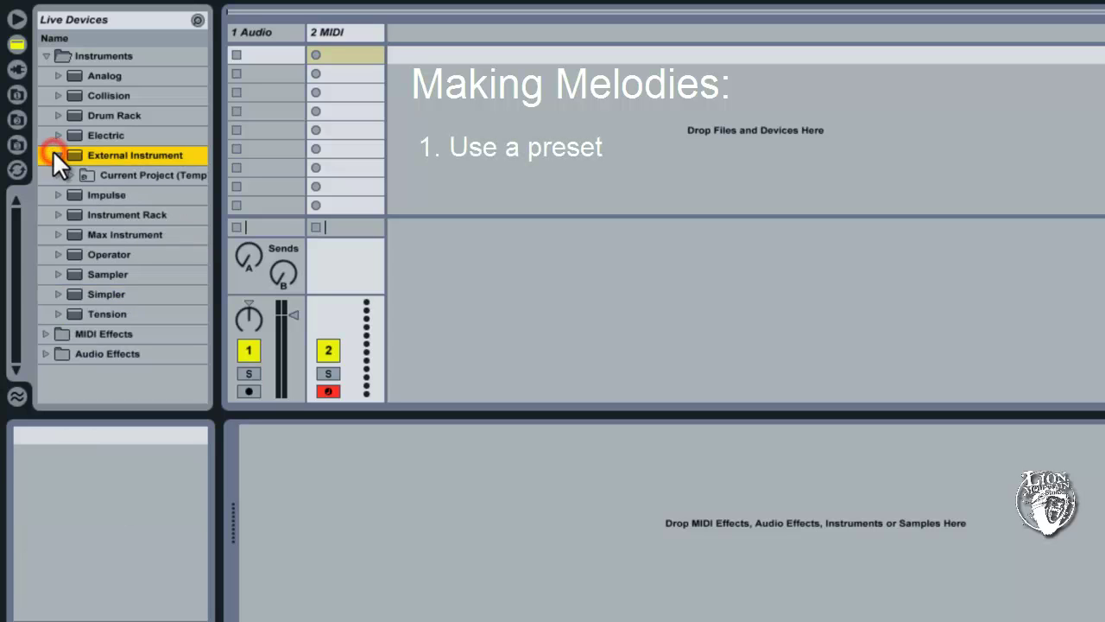
- Delete Bells-Electric Bells from track 2 and load the default Electric instrument instead
{"action": "left_click", "coordinate": [53, 152]}
{"action": "left_click", "coordinate": [55, 135]}
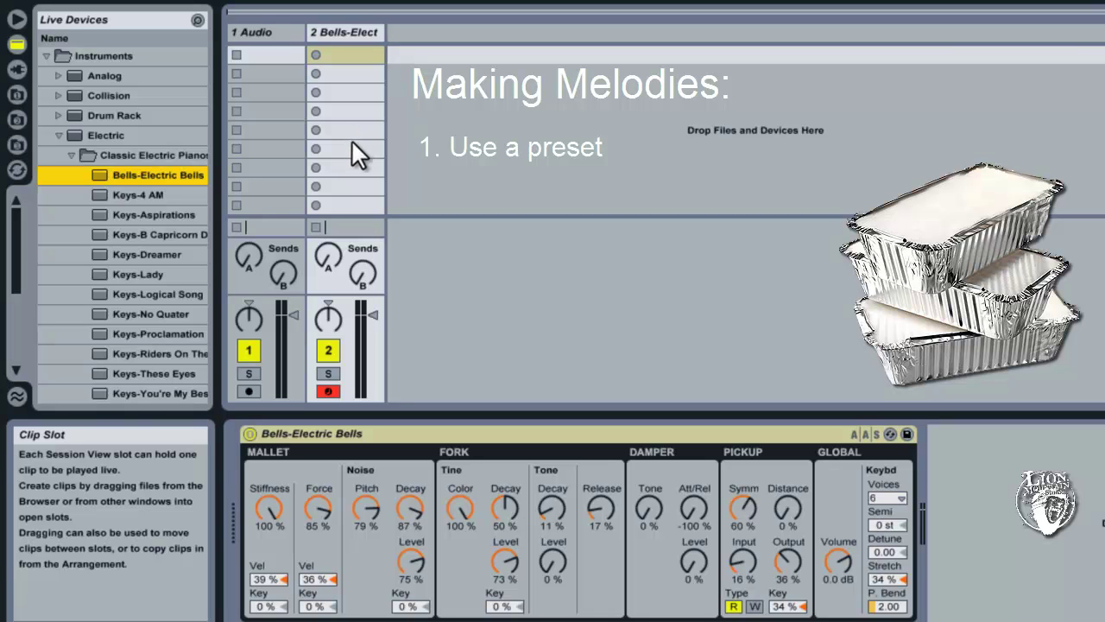
{"action": "left_click", "coordinate": [389, 432]}
{"action": "key", "text": "Delete"}
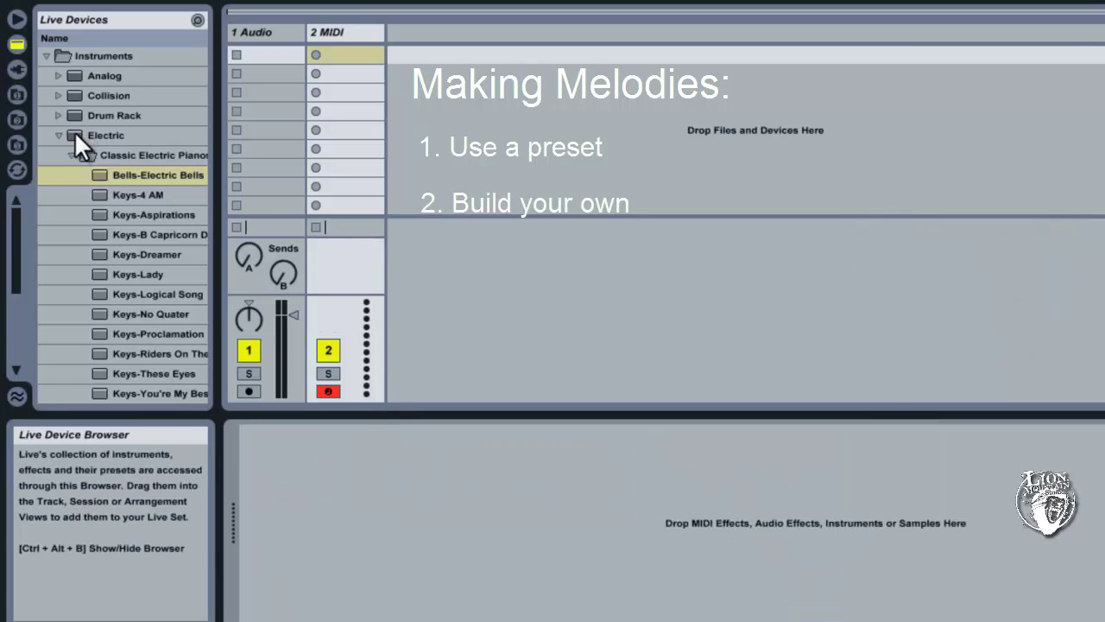
{"action": "left_click_drag", "start_coordinate": [71, 129], "coordinate": [344, 65]}
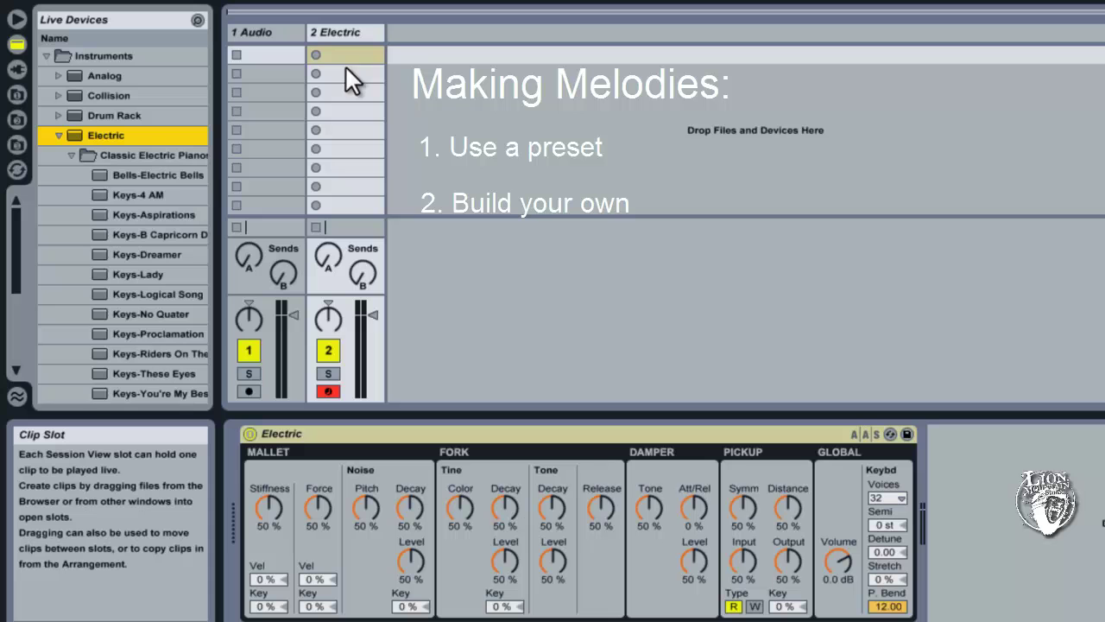
{"action": "left_click", "coordinate": [329, 434]}
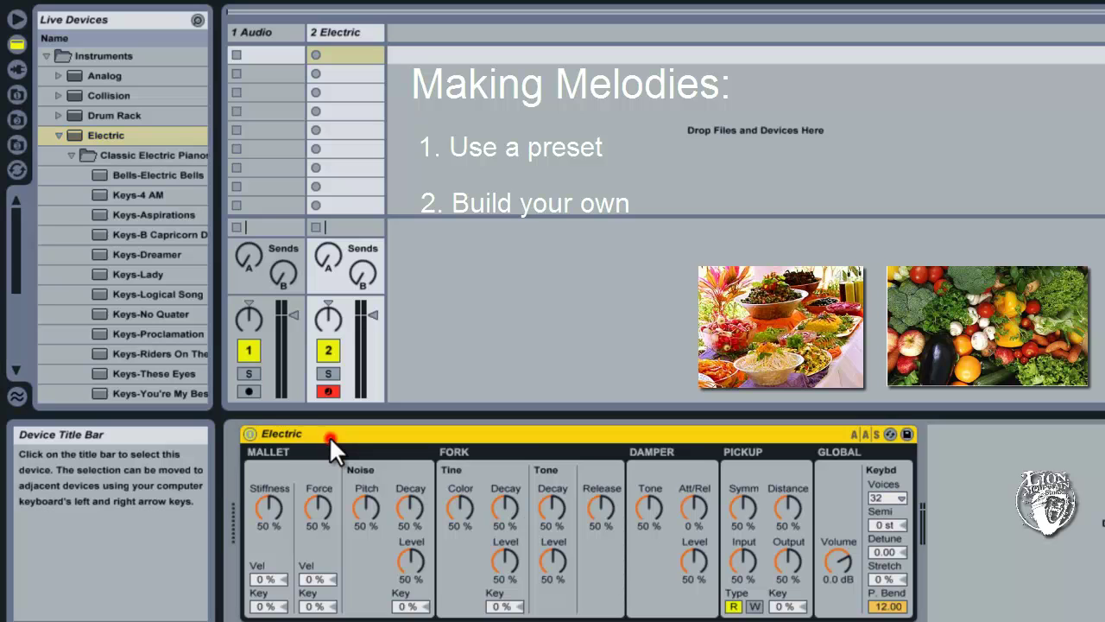
- Replace Electric with Bells-Electric Bells, lowering Stiffness to 77% and adjusting noise Pitch and Decay
{"action": "key", "text": "Delete"}
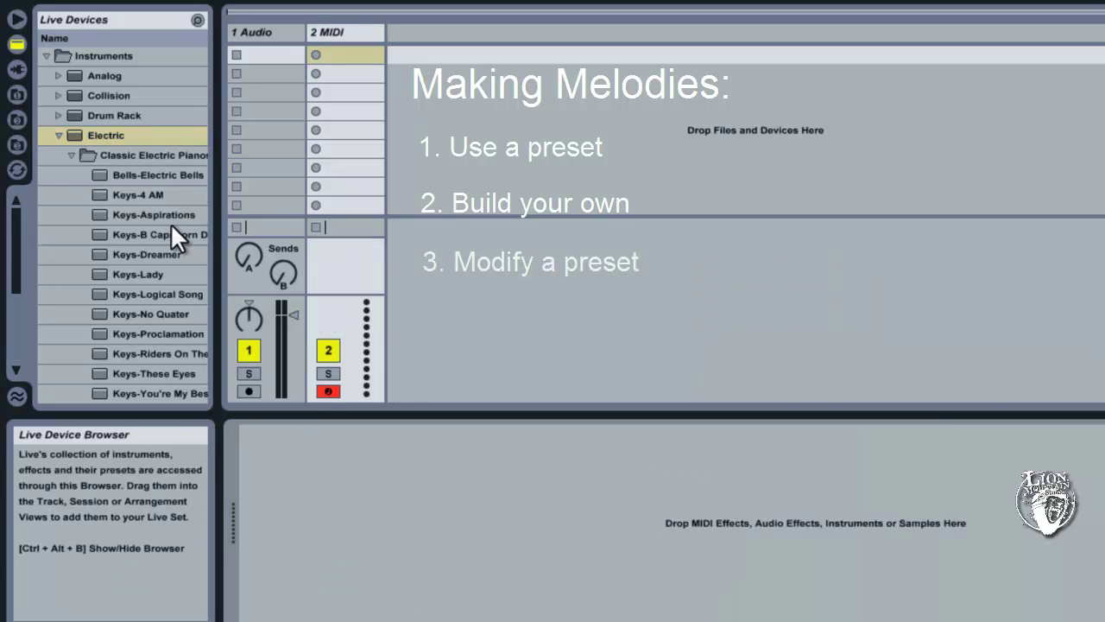
{"action": "left_click_drag", "start_coordinate": [123, 171], "coordinate": [310, 440]}
{"action": "left_click_drag", "start_coordinate": [272, 502], "coordinate": [270, 503]}
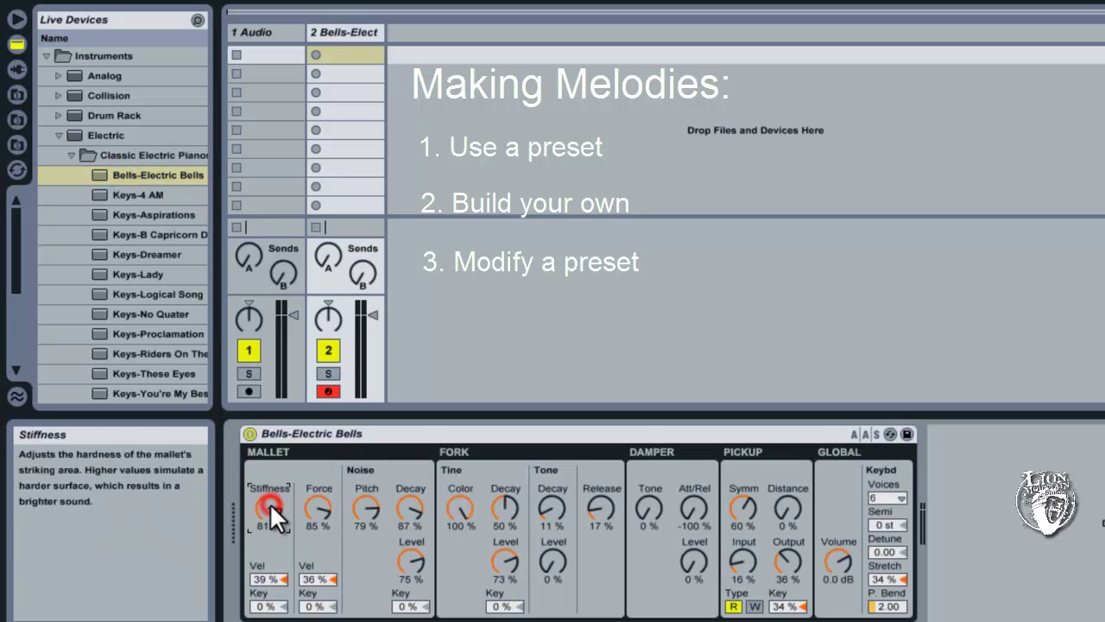
{"action": "left_click_drag", "start_coordinate": [359, 495], "coordinate": [399, 496]}
- Set pickup Output to 50%, Key to -16% and Input to 29%, then delete the device
{"action": "left_click_drag", "start_coordinate": [783, 562], "coordinate": [780, 555]}
{"action": "left_click_drag", "start_coordinate": [794, 609], "coordinate": [794, 615]}
{"action": "left_click_drag", "start_coordinate": [743, 562], "coordinate": [741, 557]}
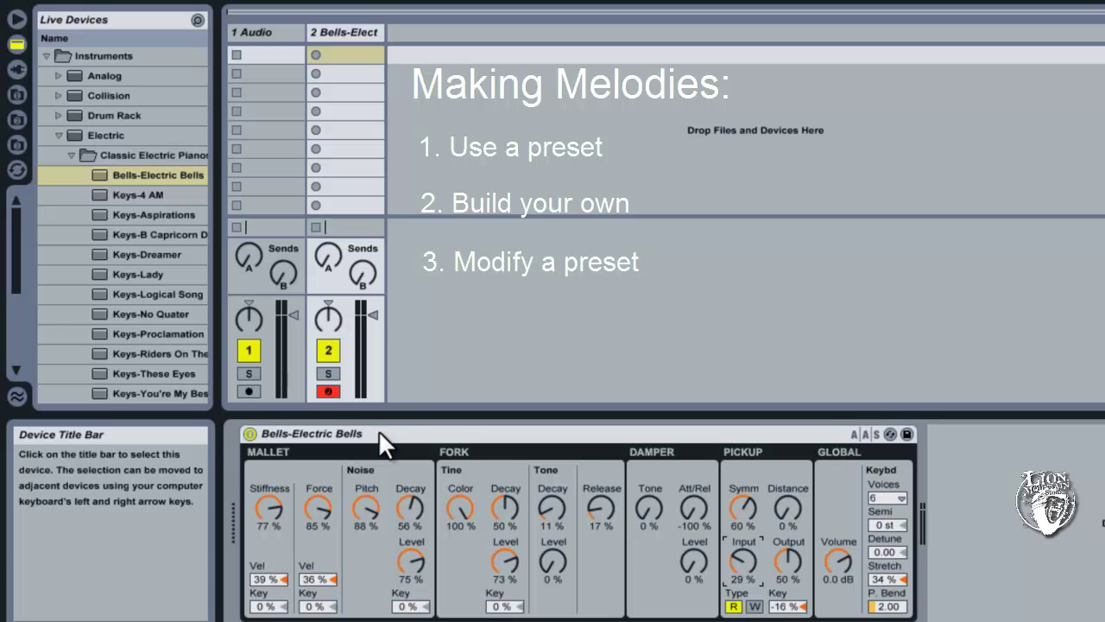
{"action": "left_click", "coordinate": [379, 430]}
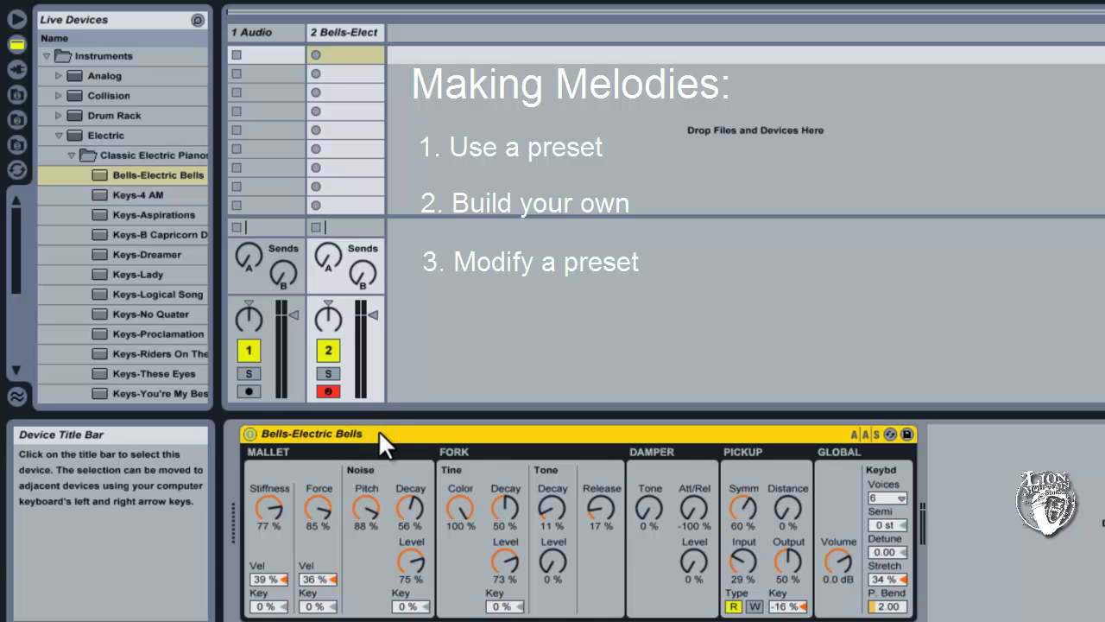
{"action": "key", "text": "Delete"}
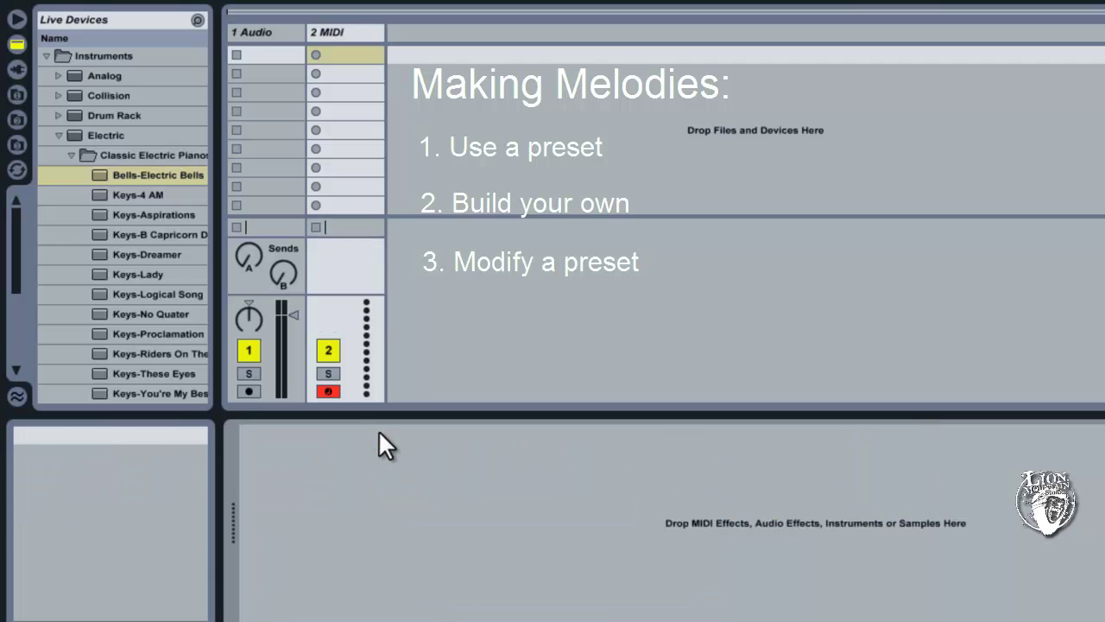
- Collapse Electric, then open and close the Sampler and Piano and Keys folders
{"action": "left_click", "coordinate": [58, 136]}
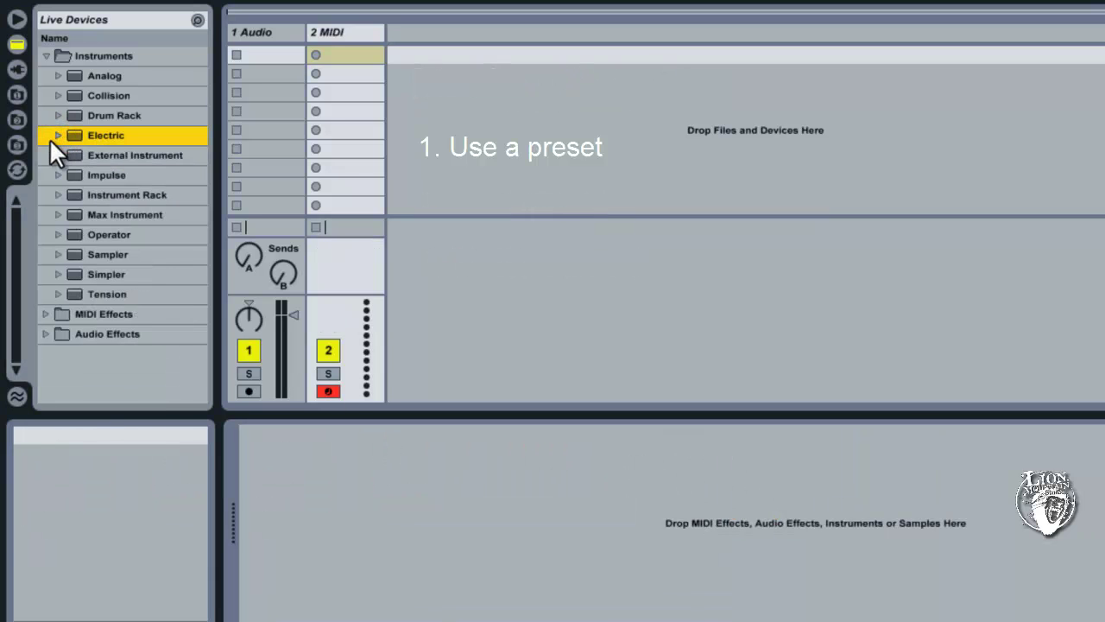
{"action": "left_click", "coordinate": [58, 254]}
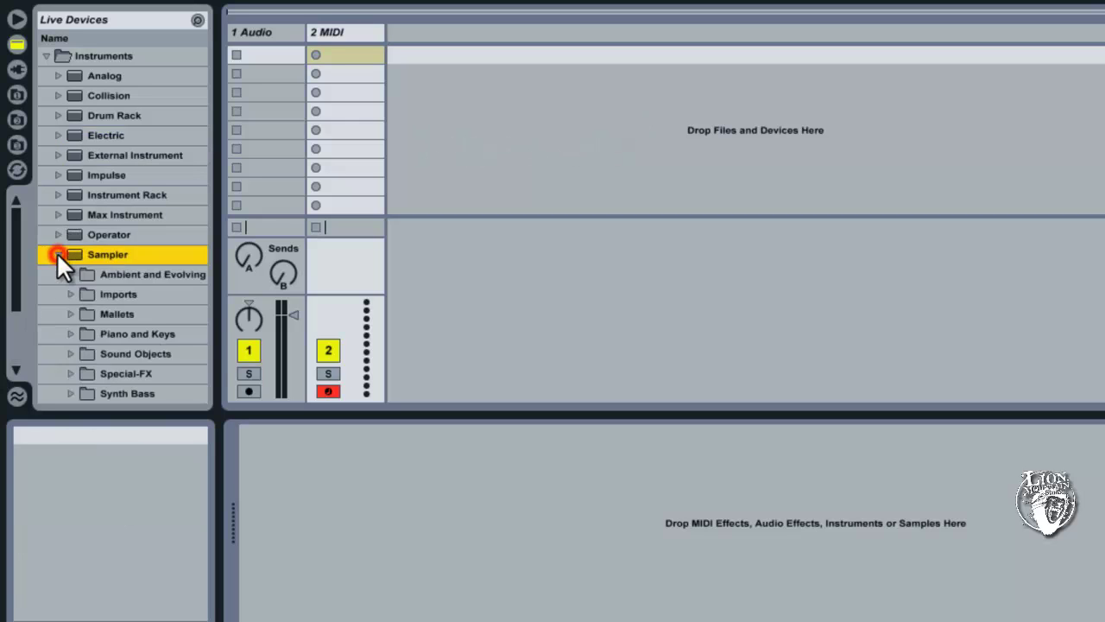
{"action": "left_click", "coordinate": [66, 335]}
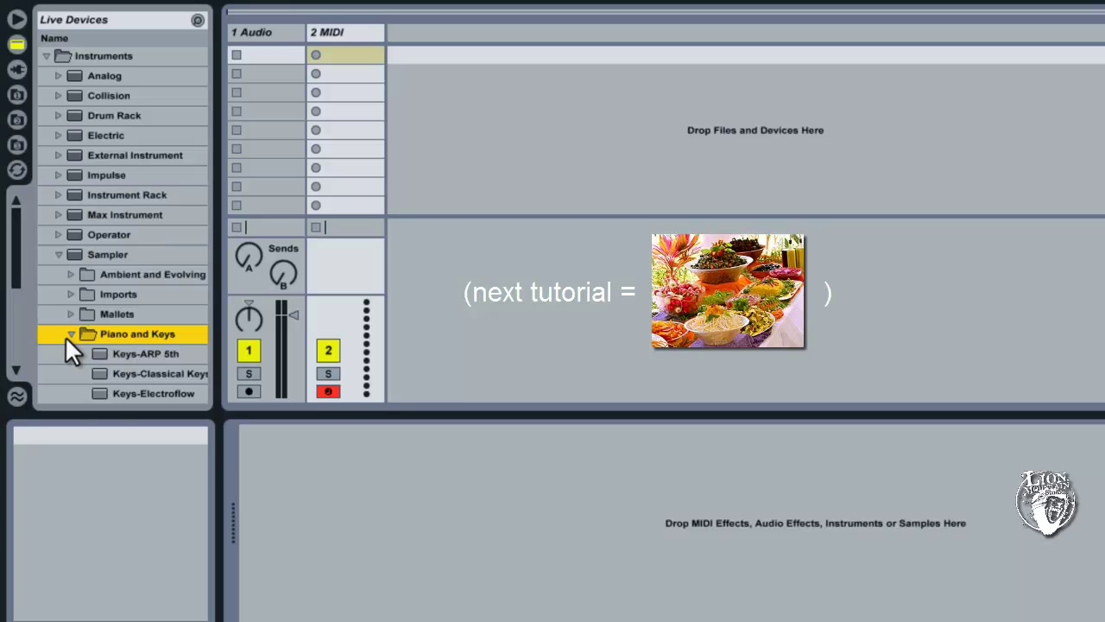
{"action": "left_click", "coordinate": [66, 335]}
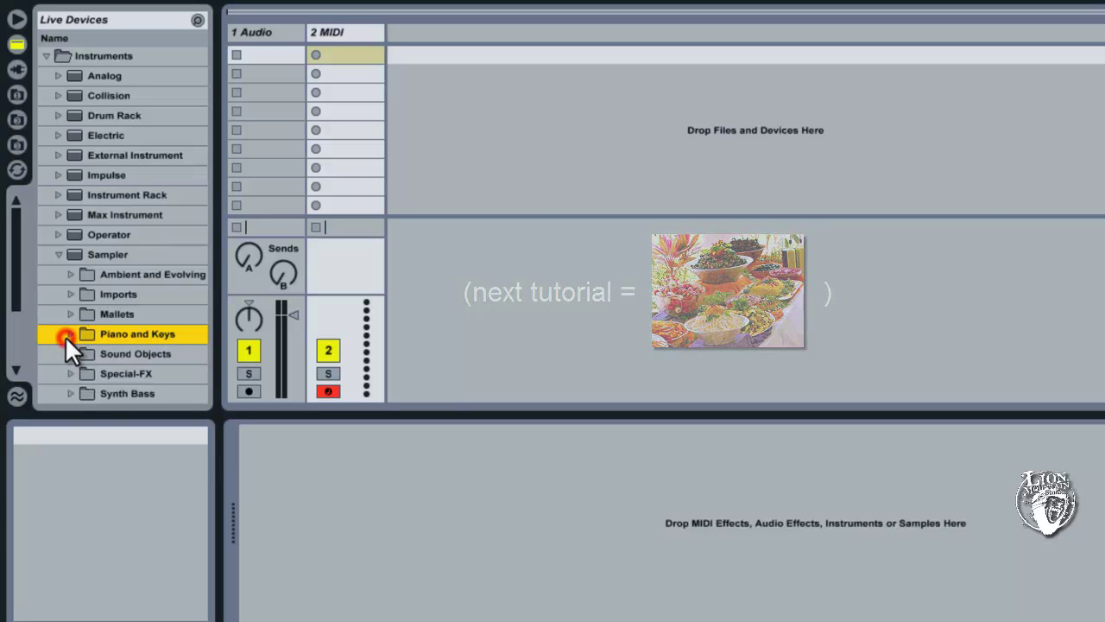
{"action": "left_click", "coordinate": [54, 256]}
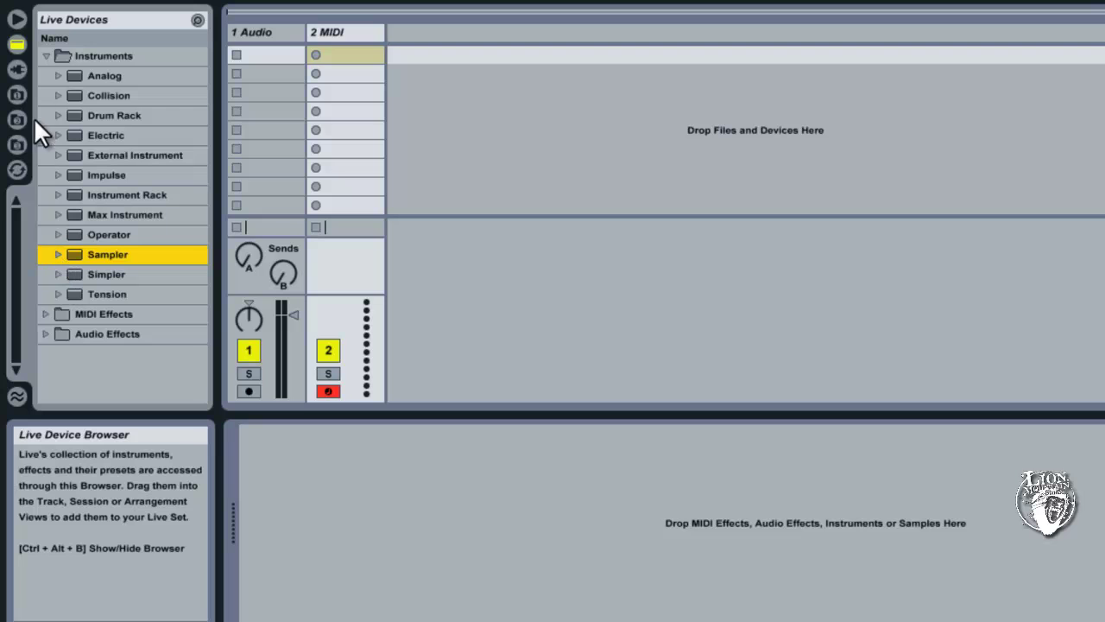
- Look through Plug-In Devices and the Desktop folder, then return to Live Devices
{"action": "left_click", "coordinate": [80, 56]}
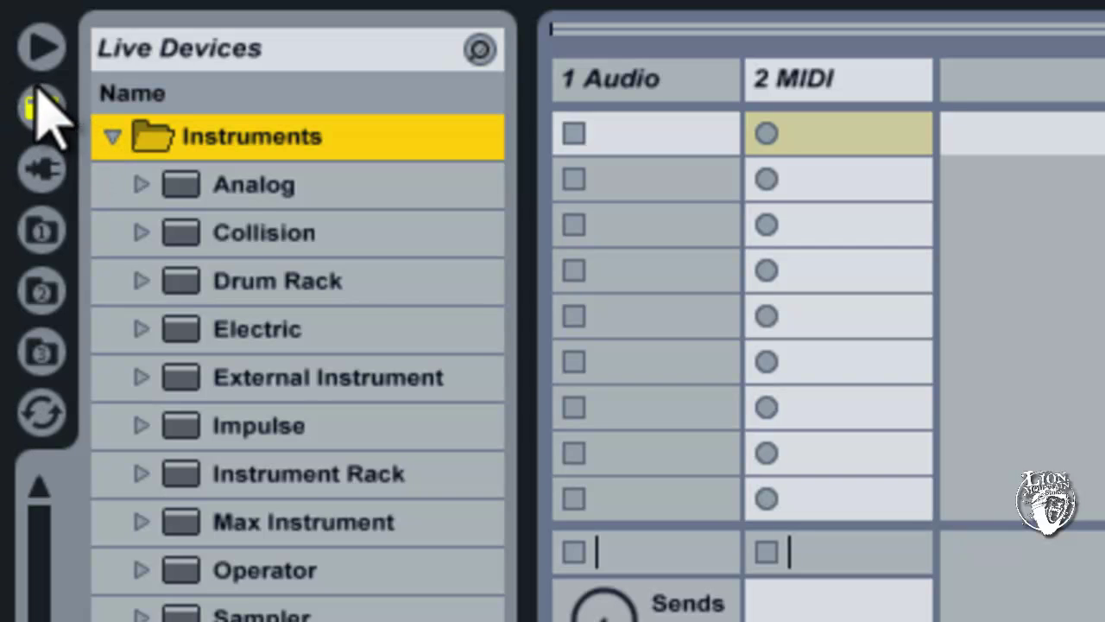
{"action": "left_click", "coordinate": [39, 166]}
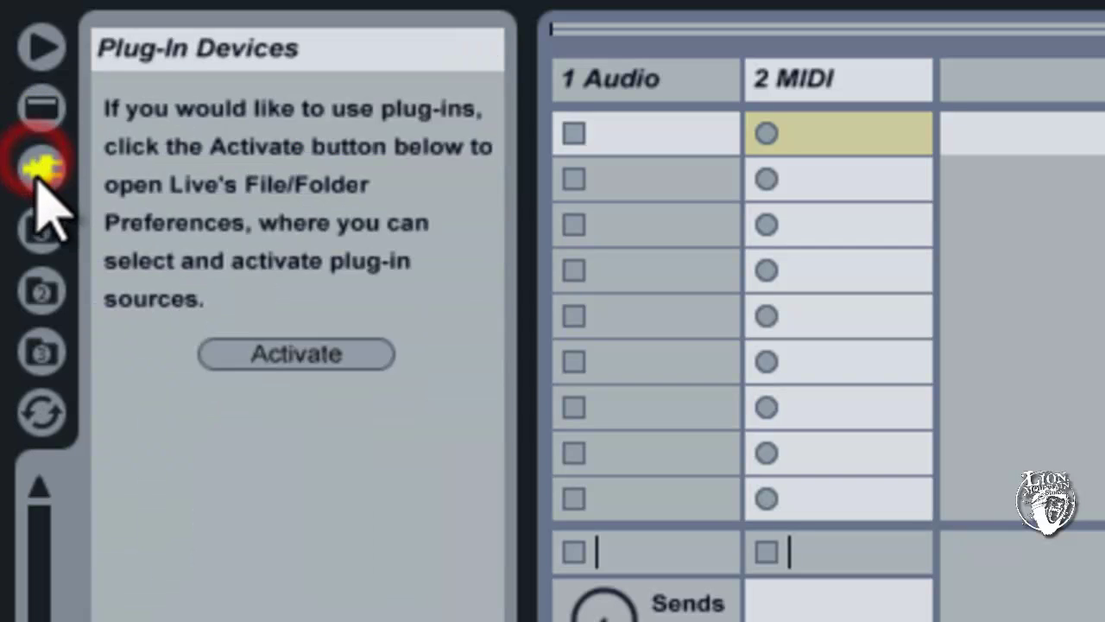
{"action": "left_click", "coordinate": [41, 218]}
{"action": "left_click", "coordinate": [38, 164]}
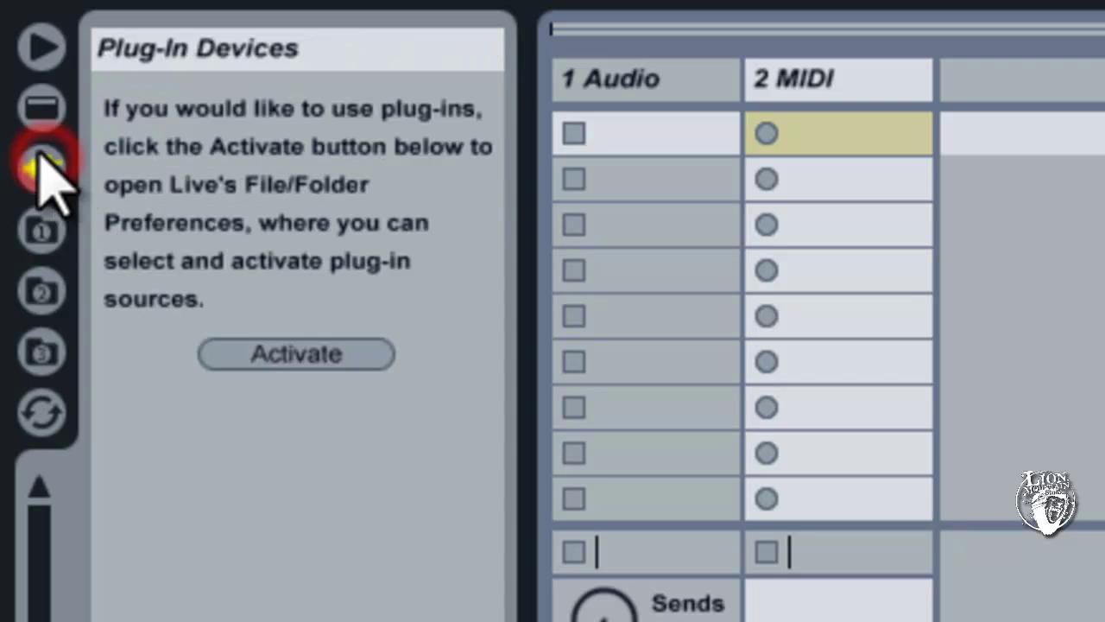
{"action": "left_click", "coordinate": [38, 109]}
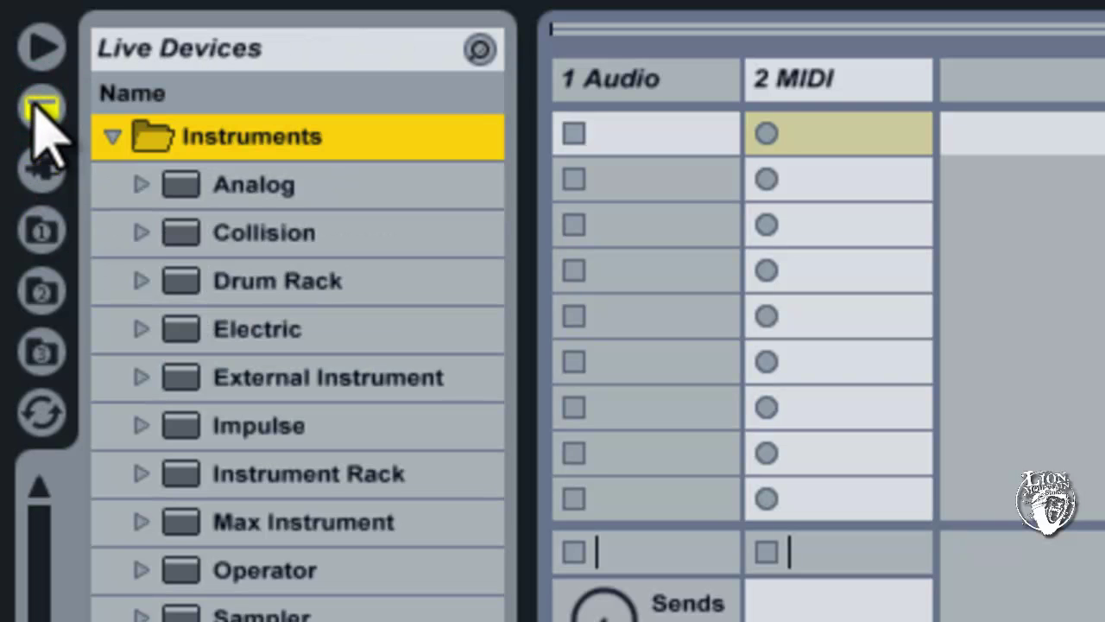
- Re-expand Instruments and toggle the Instrument Rack, Max Instrument and Operator folders
{"action": "left_click", "coordinate": [105, 134]}
{"action": "left_click", "coordinate": [109, 136]}
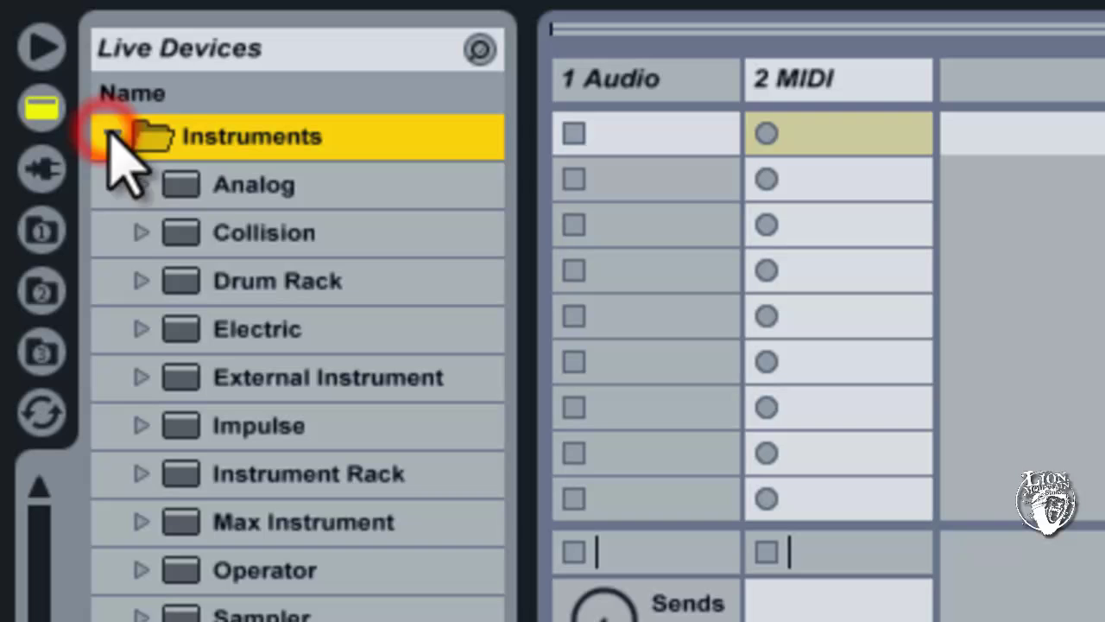
{"action": "left_click", "coordinate": [139, 471]}
{"action": "left_click", "coordinate": [139, 471]}
{"action": "left_click", "coordinate": [139, 521]}
{"action": "left_click", "coordinate": [139, 521]}
{"action": "left_click", "coordinate": [138, 570]}
{"action": "left_click", "coordinate": [138, 570]}
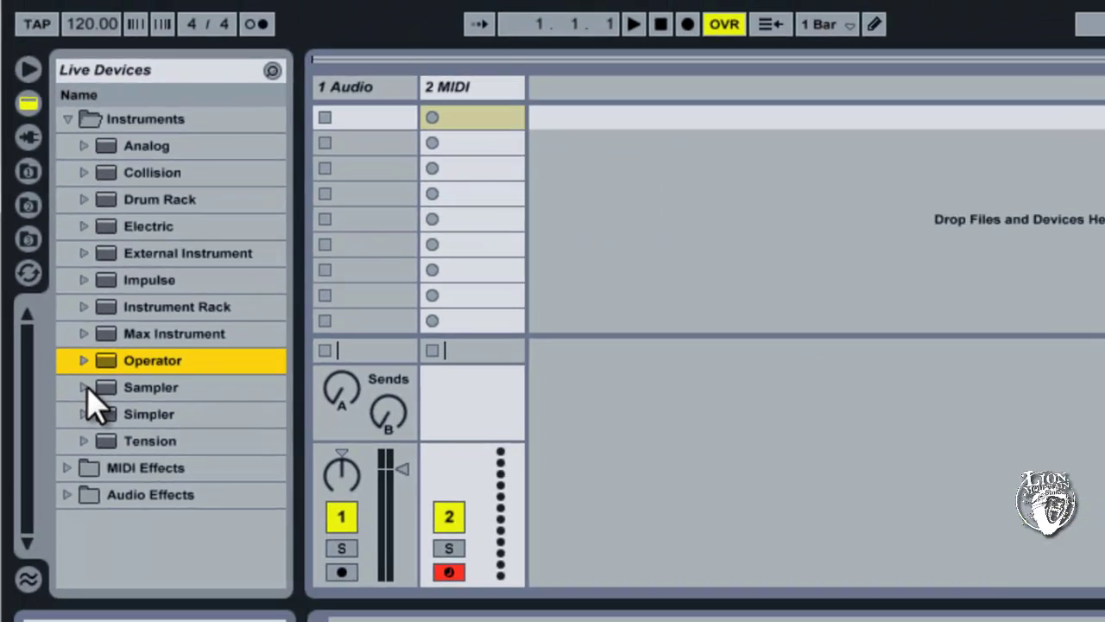
- Load Keys-ARP 5th from Sampler > Piano and Keys onto the 2 MIDI track
{"action": "left_click", "coordinate": [123, 548]}
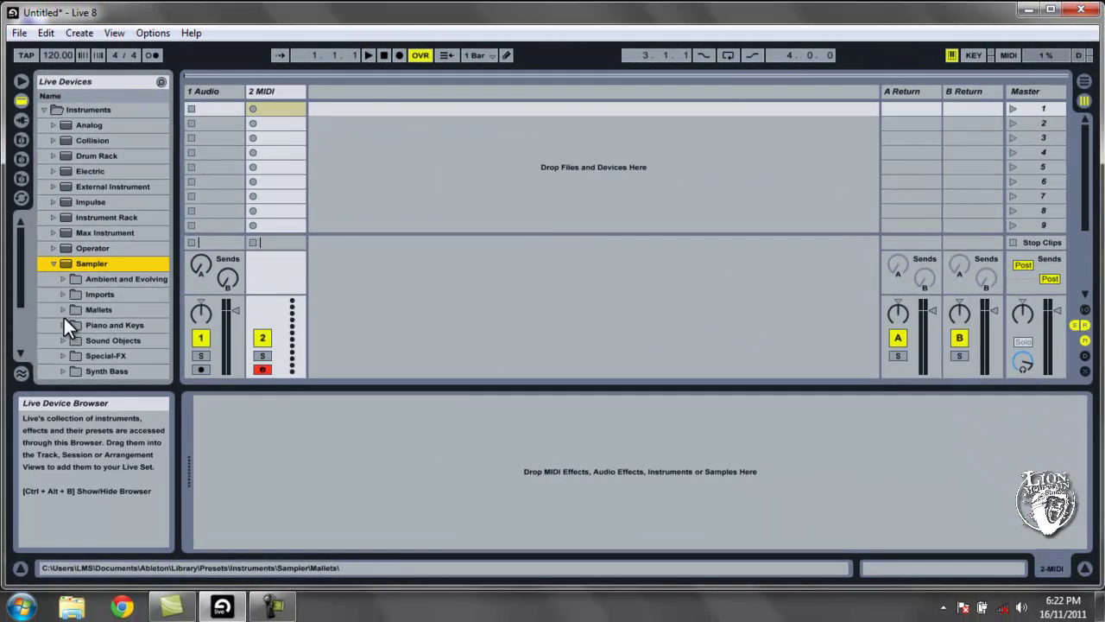
{"action": "left_click", "coordinate": [68, 347]}
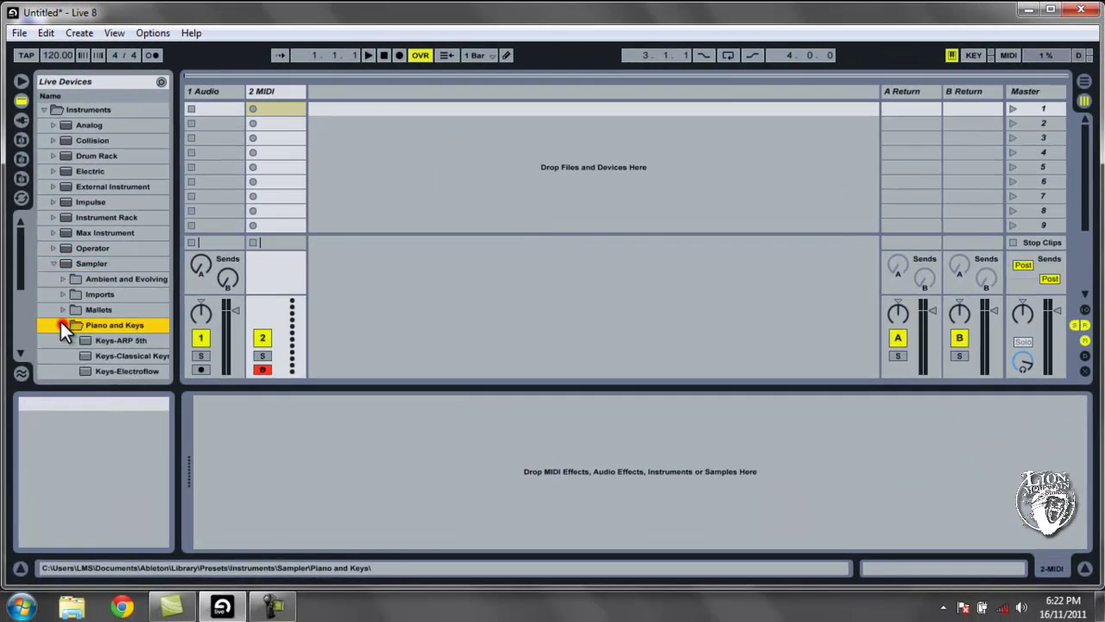
{"action": "left_click", "coordinate": [101, 339]}
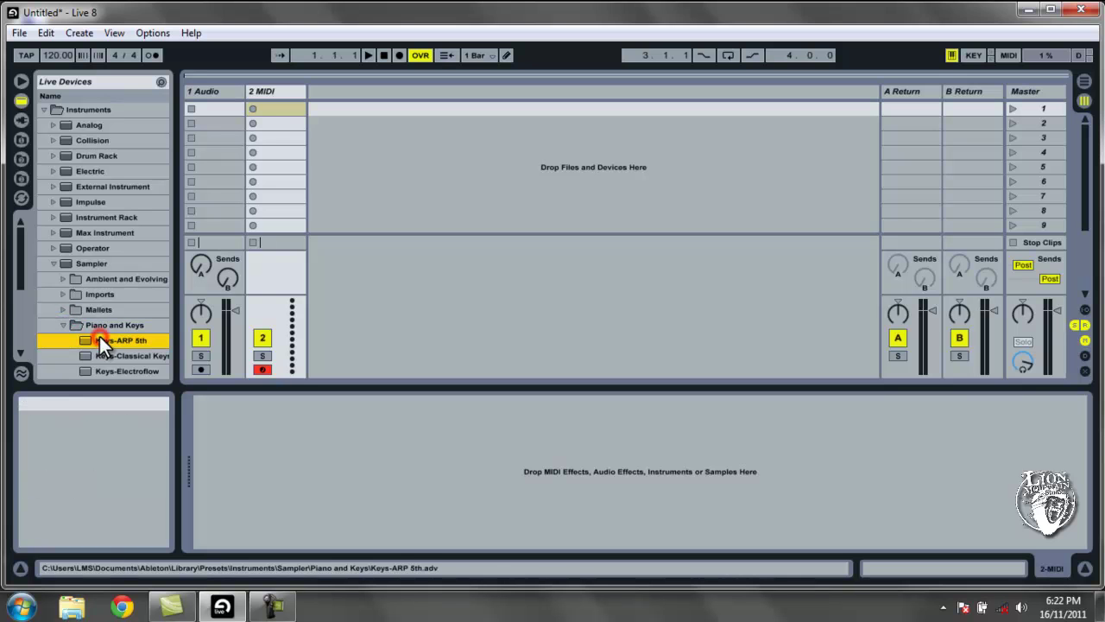
{"action": "left_click_drag", "start_coordinate": [107, 329], "coordinate": [260, 175]}
{"action": "left_click_drag", "start_coordinate": [276, 122], "coordinate": [275, 118]}
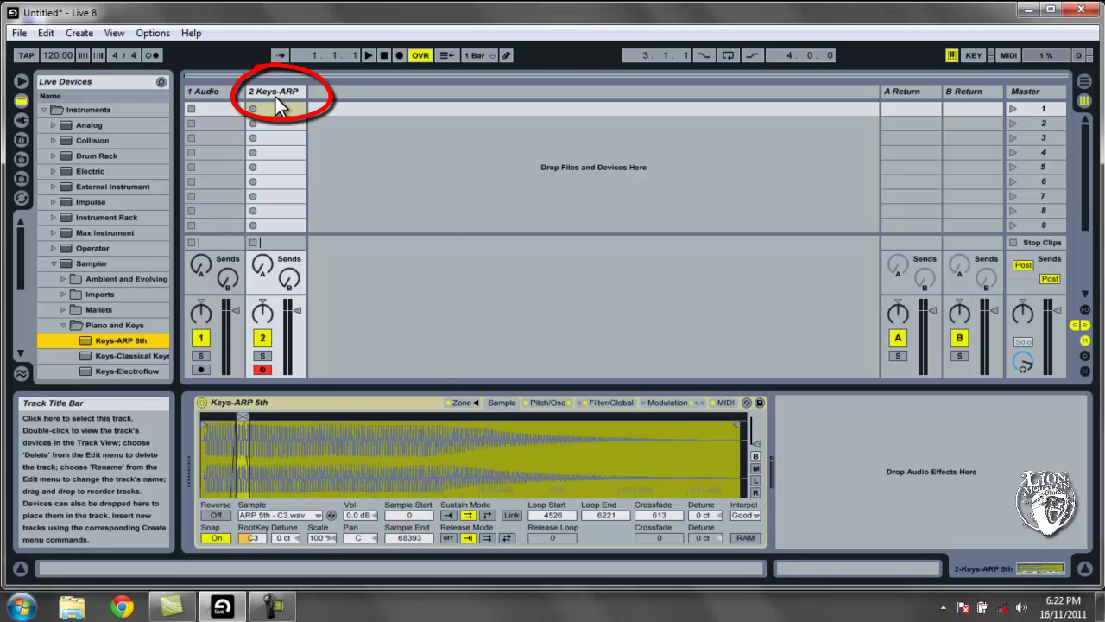
- Rename the Keys-ARP track to 'my hot preset' from its context menu
{"action": "right_click", "coordinate": [276, 97]}
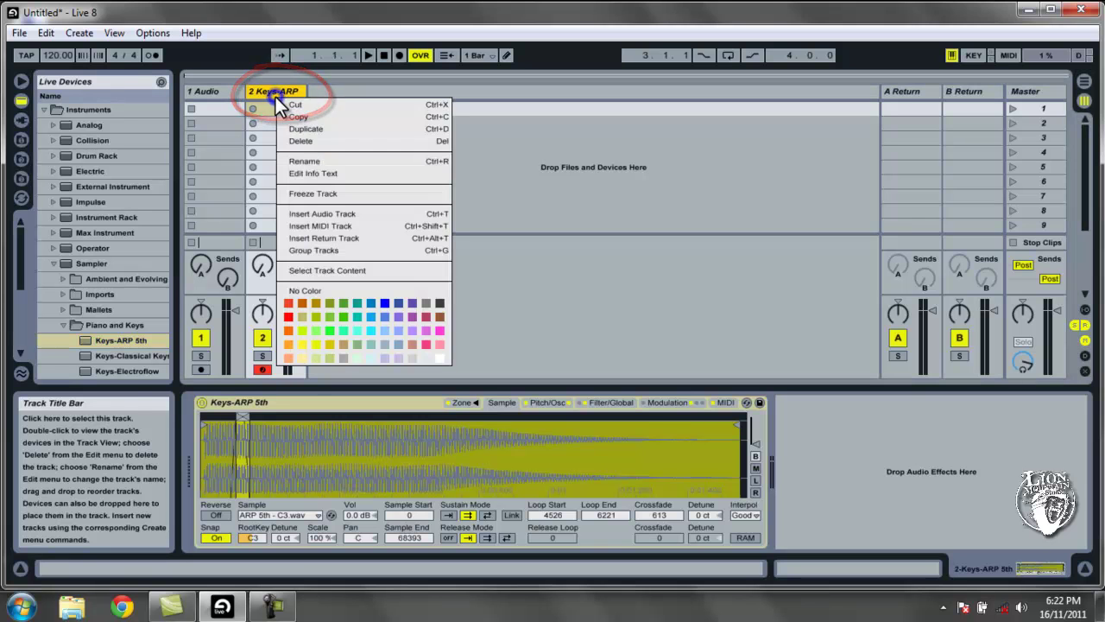
{"action": "left_click", "coordinate": [308, 160]}
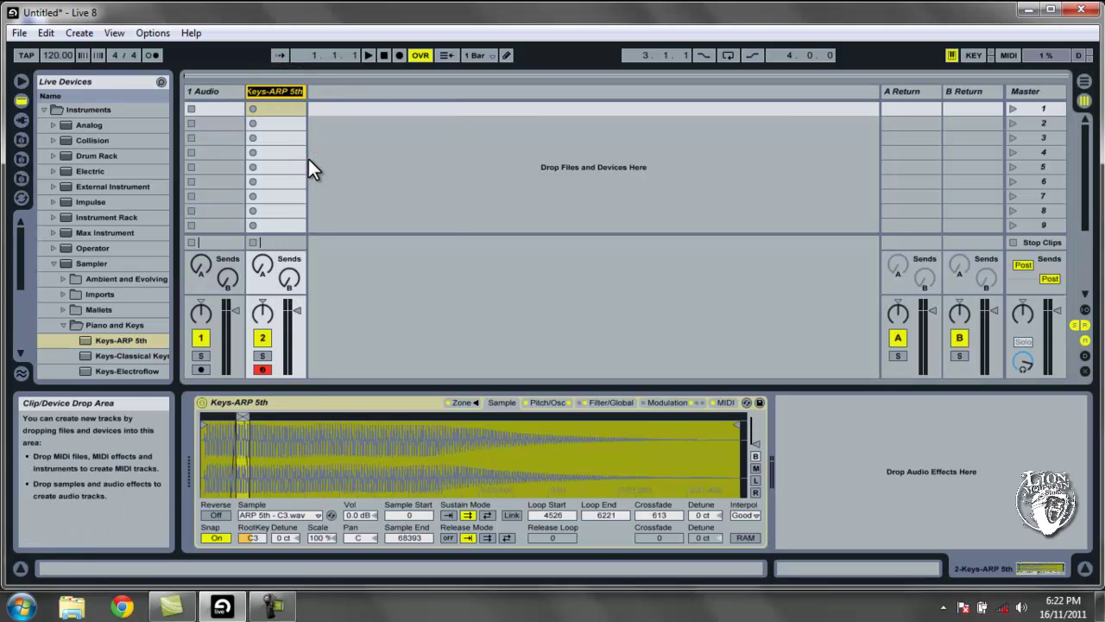
{"action": "type", "text": "my hot preset"}
{"action": "key", "text": "Return"}
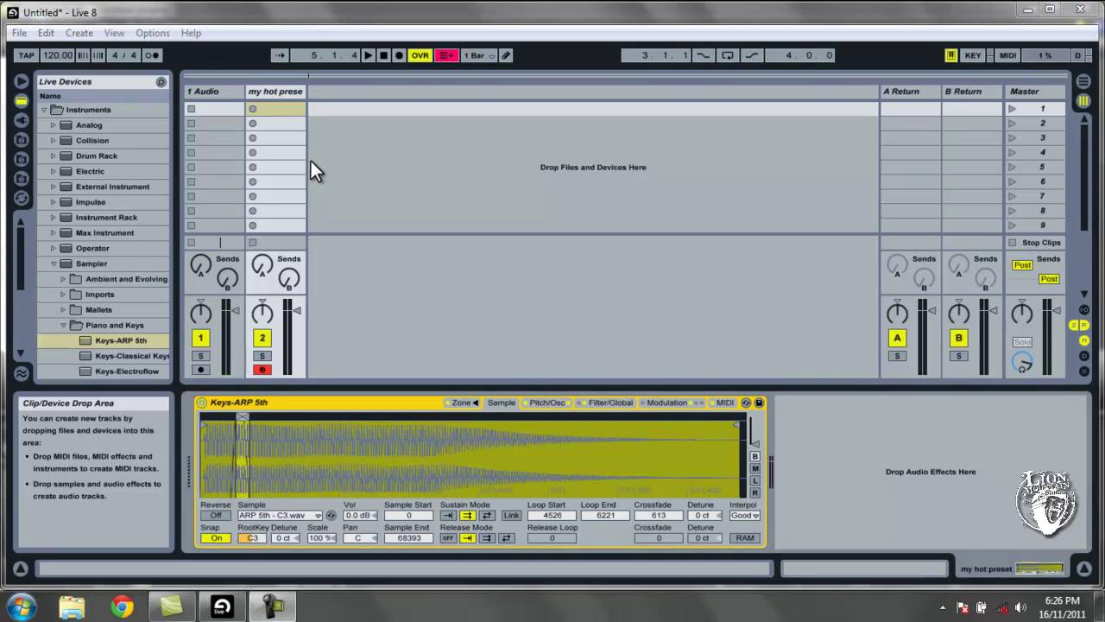
- Create an empty MIDI clip in the first slot and audition G#3 in the piano roll
{"action": "left_click", "coordinate": [282, 108]}
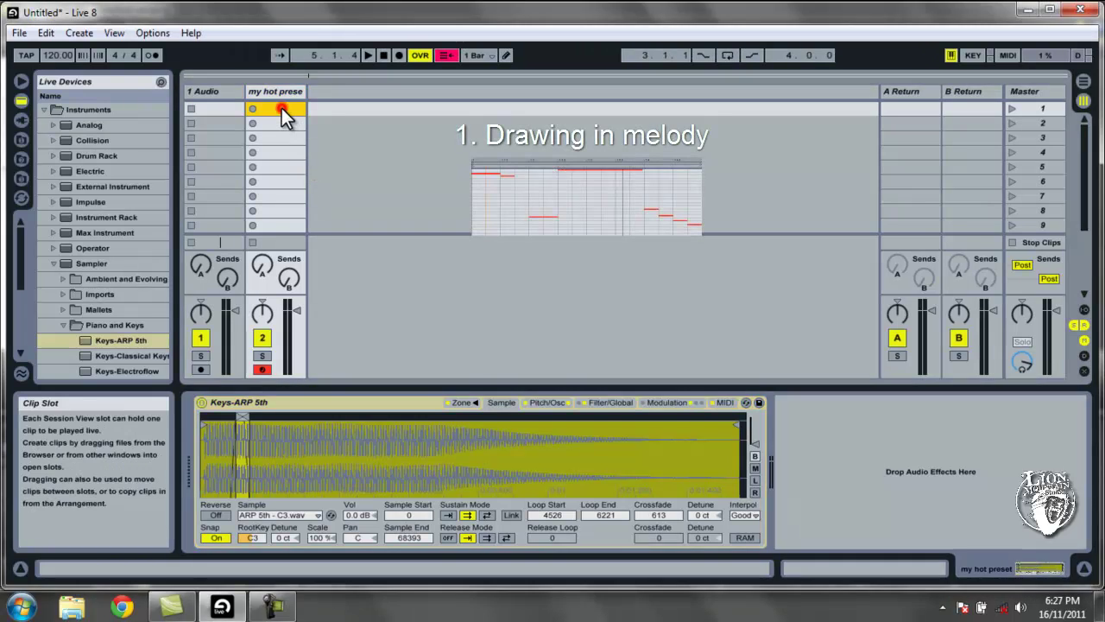
{"action": "double_click", "coordinate": [281, 108]}
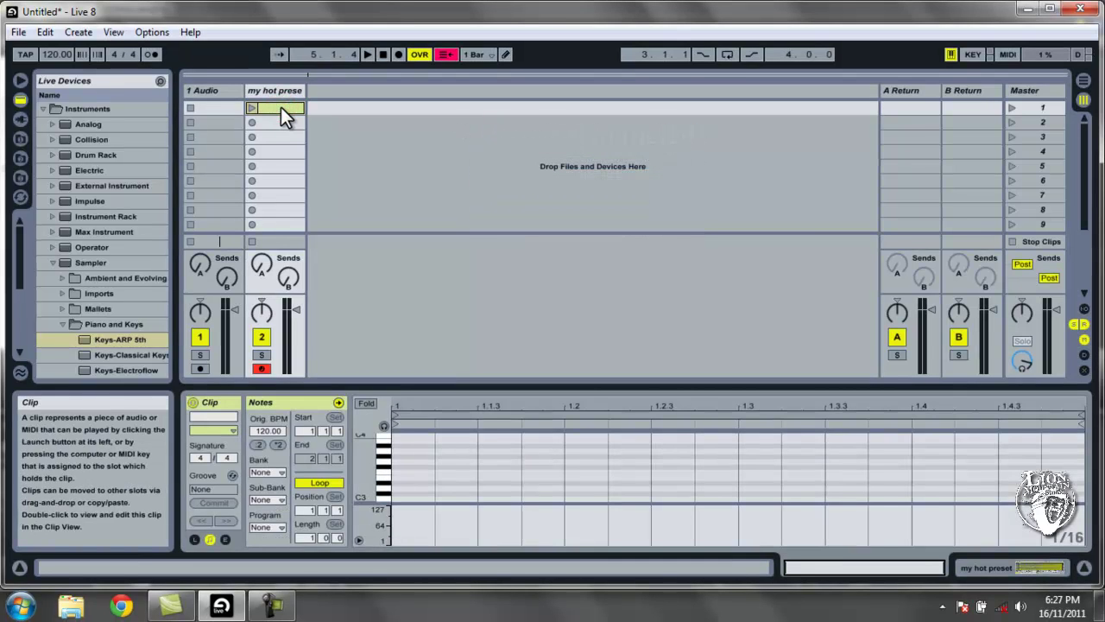
{"action": "left_click", "coordinate": [372, 477]}
{"action": "left_click", "coordinate": [386, 467]}
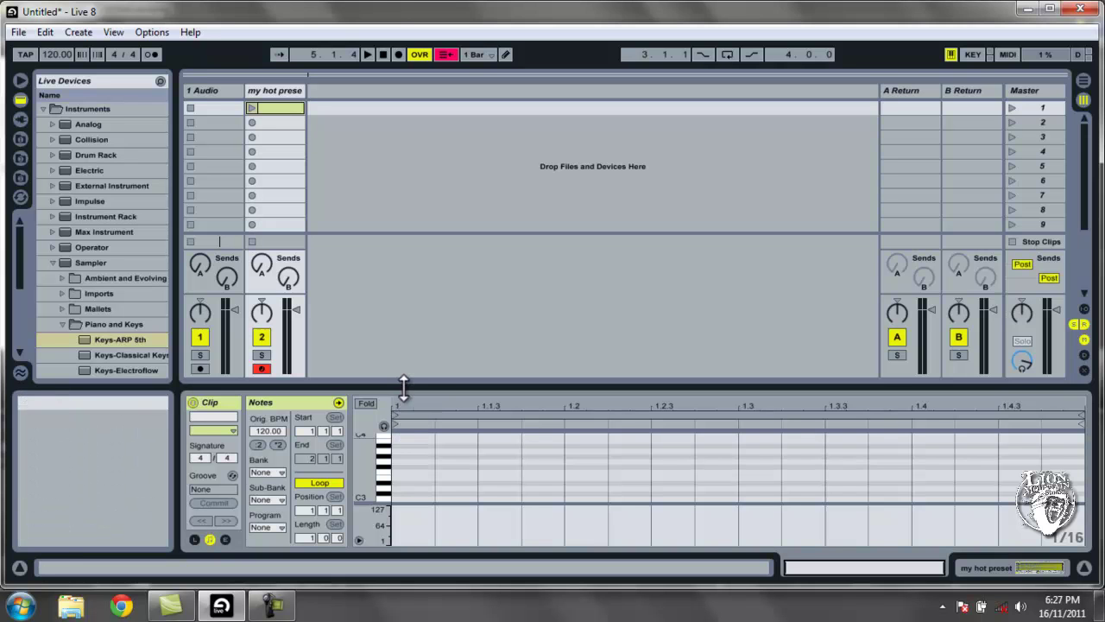
- Enlarge the note editor and scroll the note ruler to the C0 octave
{"action": "left_click_drag", "start_coordinate": [402, 377], "coordinate": [395, 214]}
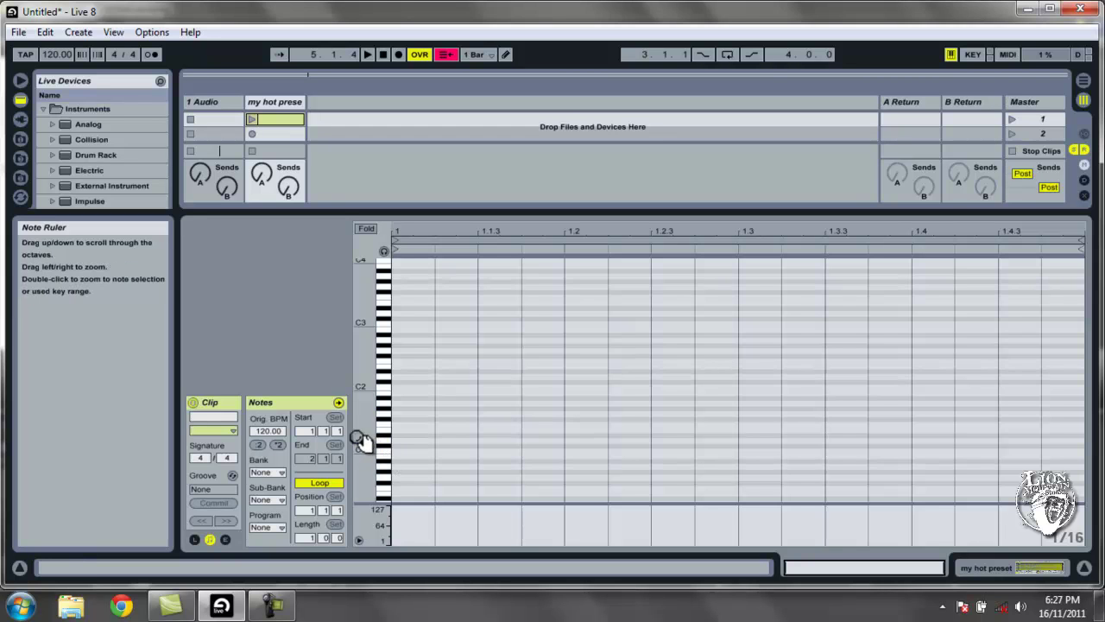
{"action": "left_click", "coordinate": [371, 419]}
{"action": "left_click_drag", "start_coordinate": [372, 419], "coordinate": [363, 318]}
{"action": "left_click", "coordinate": [367, 324]}
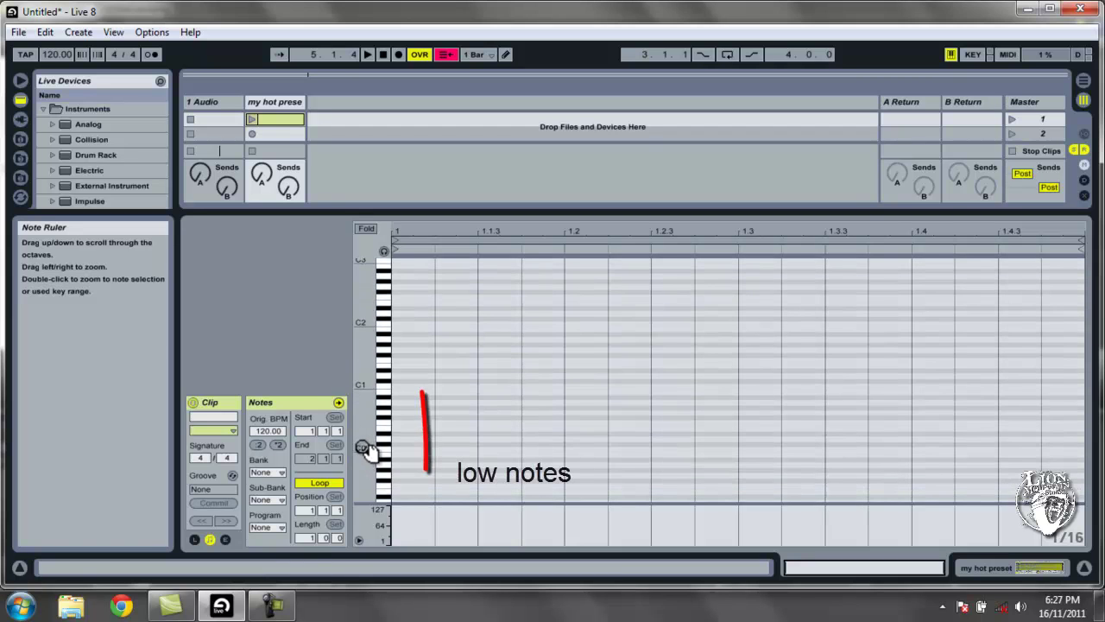
{"action": "left_click_drag", "start_coordinate": [370, 369], "coordinate": [375, 258]}
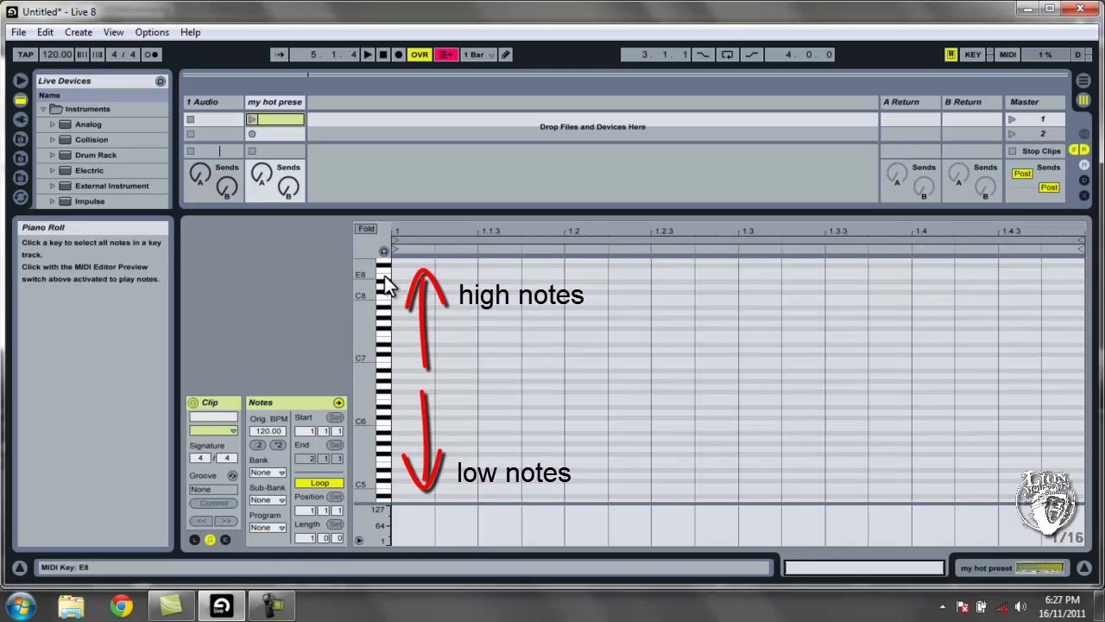
{"action": "left_click_drag", "start_coordinate": [371, 349], "coordinate": [391, 492]}
- Draw C0 and G0 notes three sixteenths long, then an A0 lasting to bar end
{"action": "double_click", "coordinate": [396, 437]}
{"action": "left_click_drag", "start_coordinate": [434, 437], "coordinate": [519, 437]}
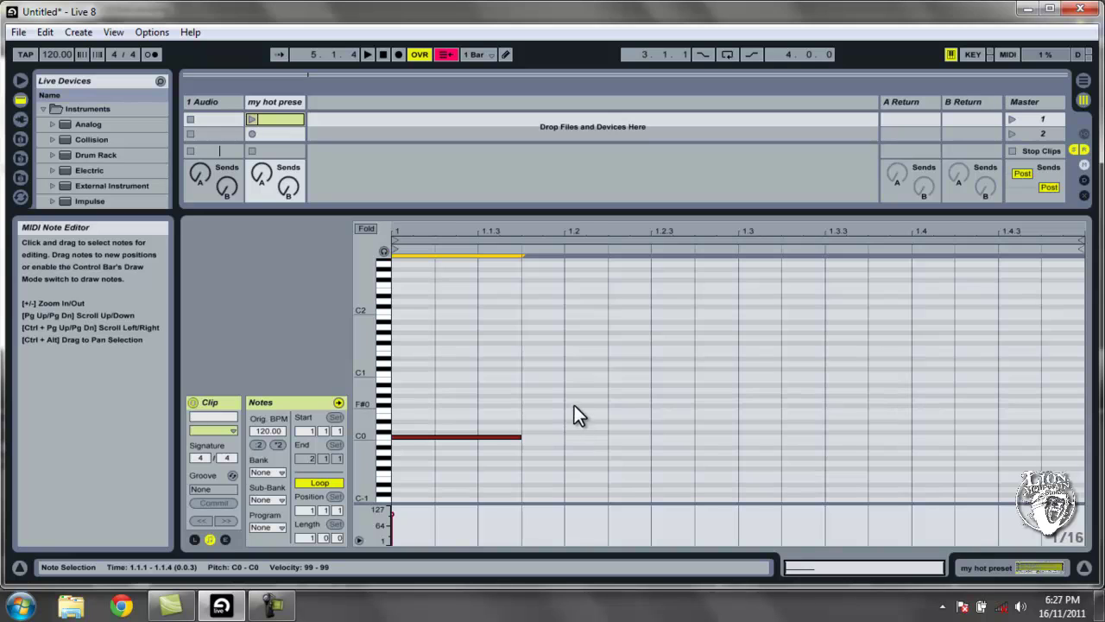
{"action": "double_click", "coordinate": [570, 400]}
{"action": "left_click_drag", "start_coordinate": [609, 399], "coordinate": [695, 400]}
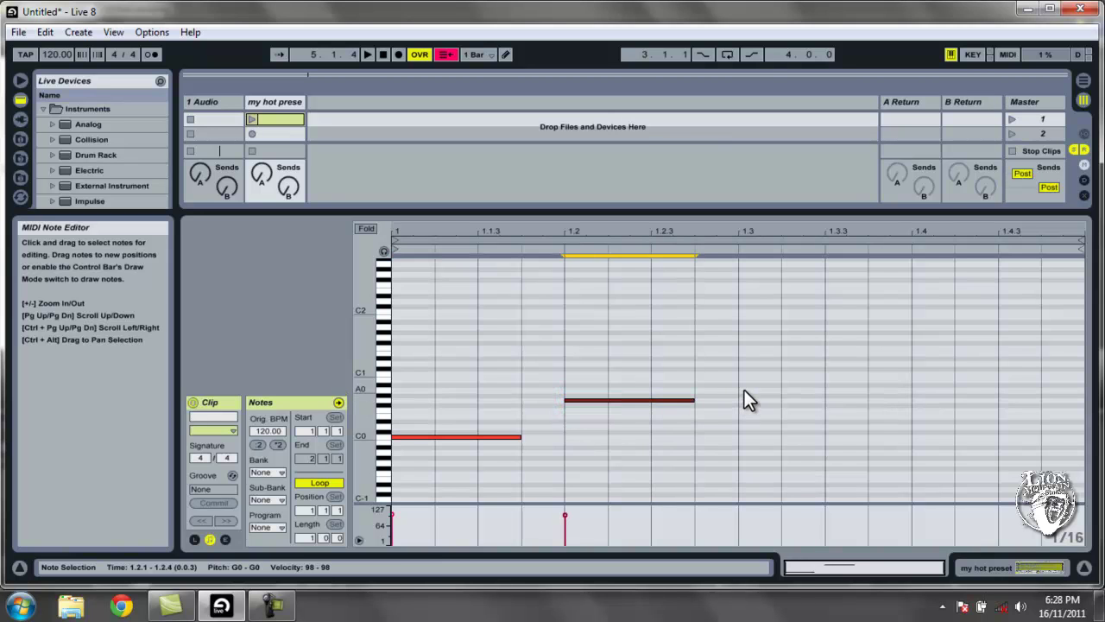
{"action": "double_click", "coordinate": [743, 391]}
{"action": "left_click_drag", "start_coordinate": [779, 389], "coordinate": [1078, 380]}
{"action": "left_click", "coordinate": [725, 369]}
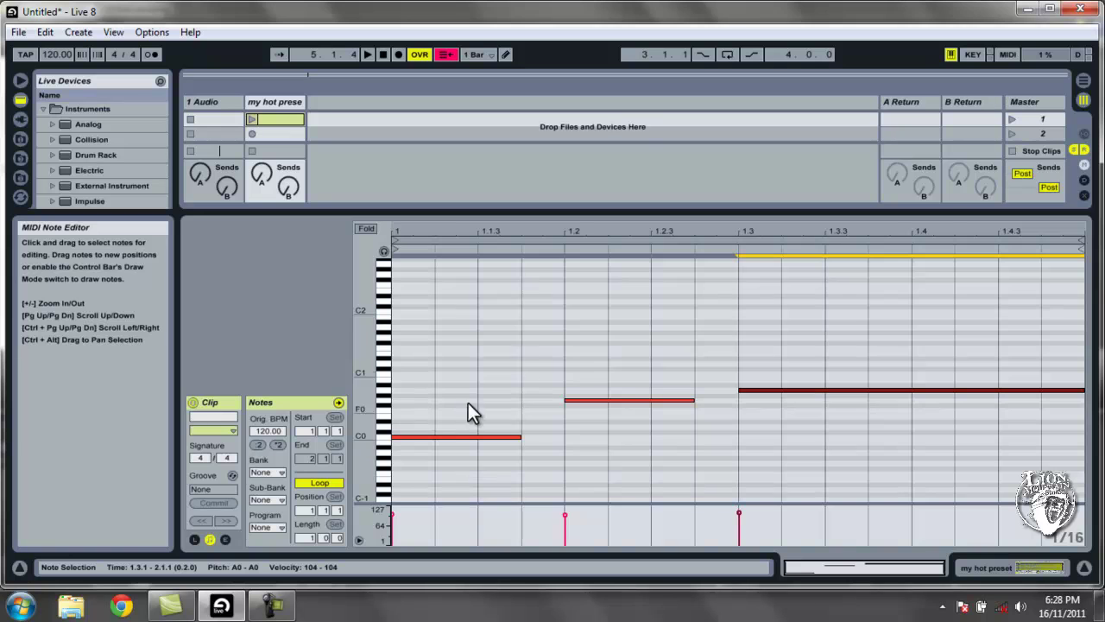
- Set the tempo to 90 BPM, then play and stop the melody clip
{"action": "left_click", "coordinate": [52, 54]}
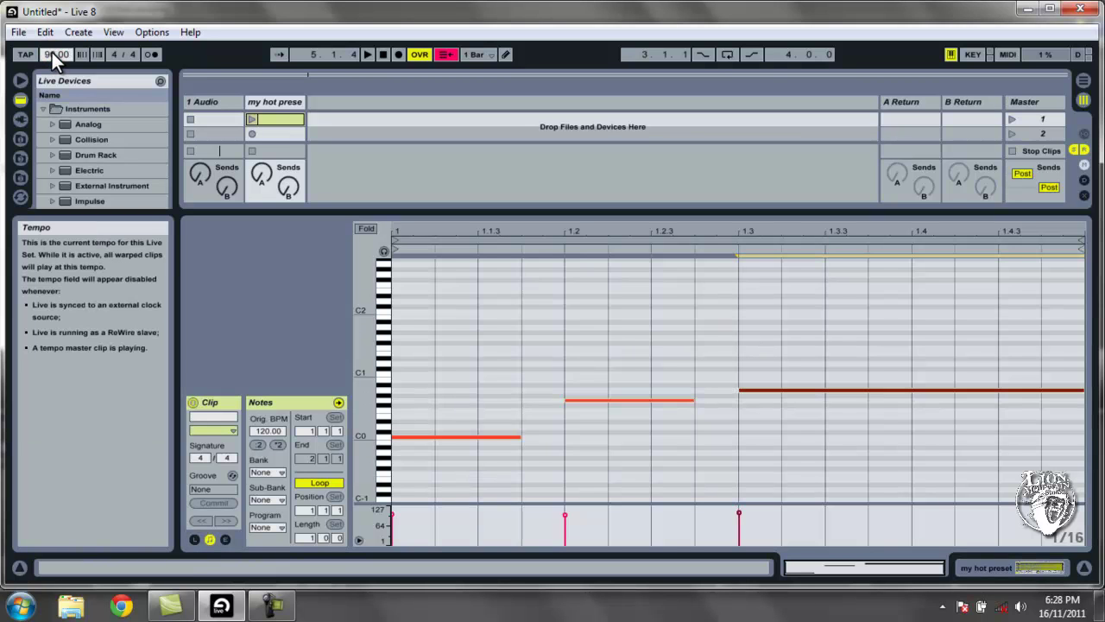
{"action": "left_click", "coordinate": [252, 119]}
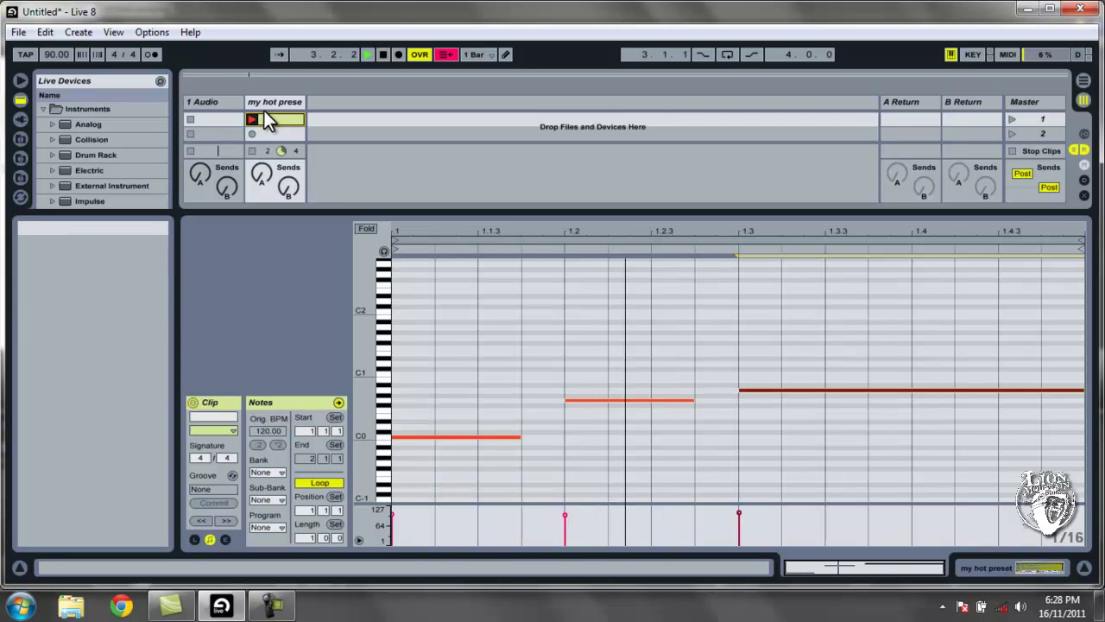
{"action": "left_click", "coordinate": [253, 152]}
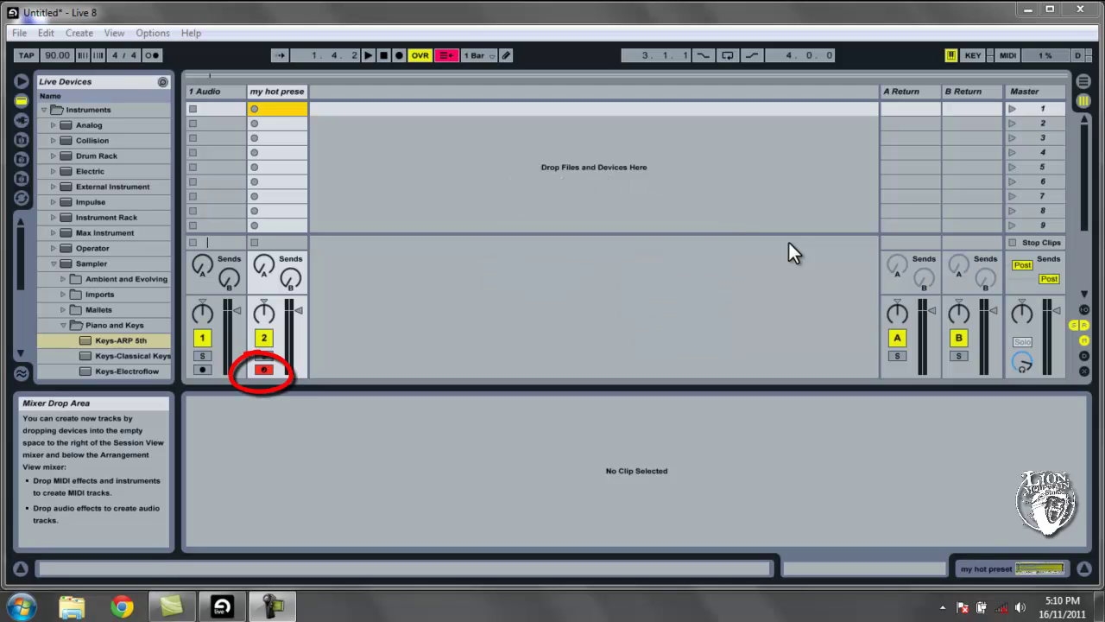
- Select the my hot preset track and play a few notes on it from the computer keyboard
{"action": "left_click", "coordinate": [284, 95]}
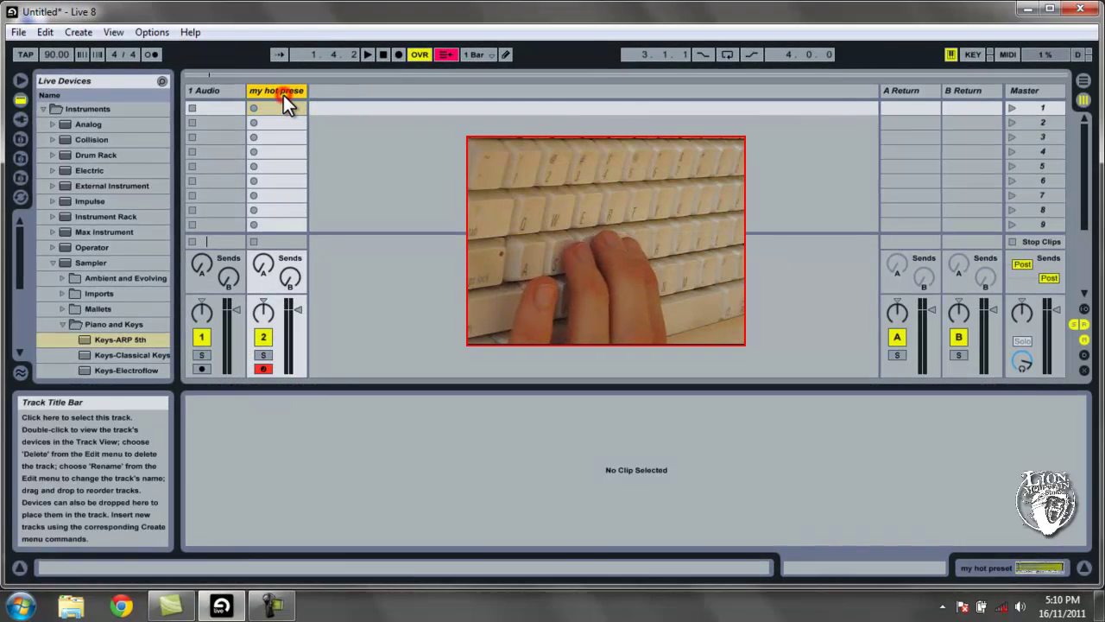
{"action": "key", "text": "a"}
{"action": "key", "text": "s"}
{"action": "key", "text": "d"}
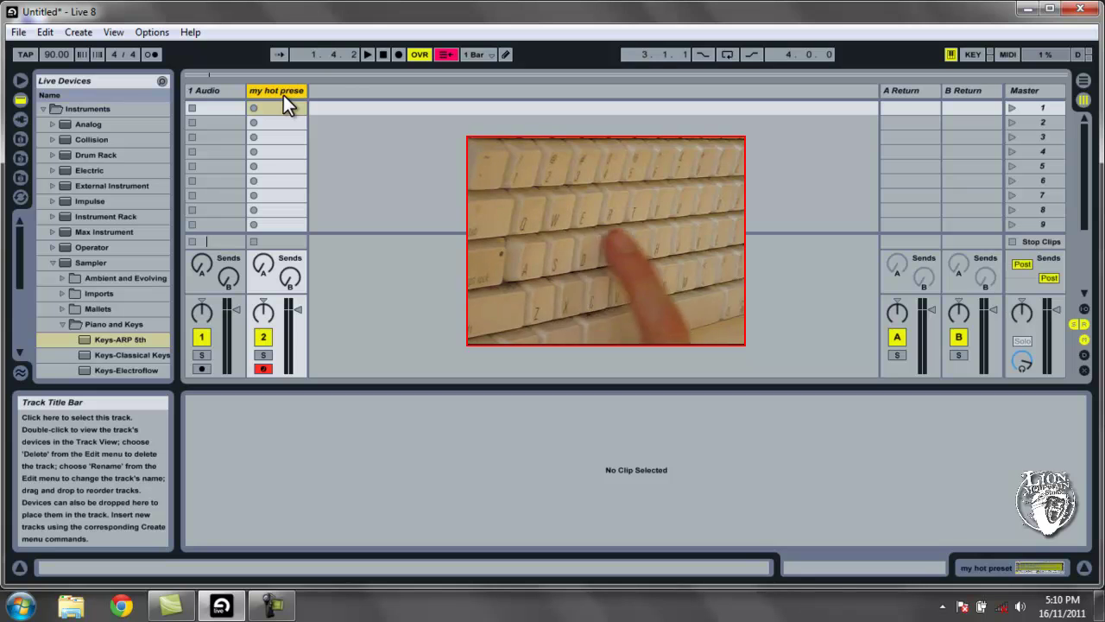
{"action": "key", "text": "a"}
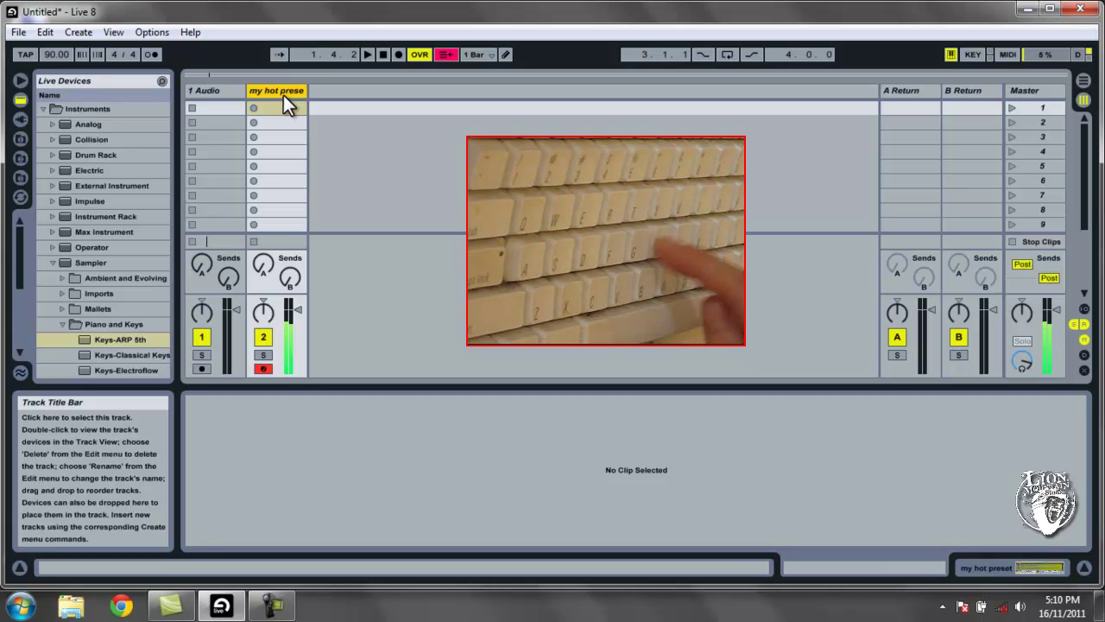
{"action": "key", "text": "f"}
{"action": "key", "text": "f"}
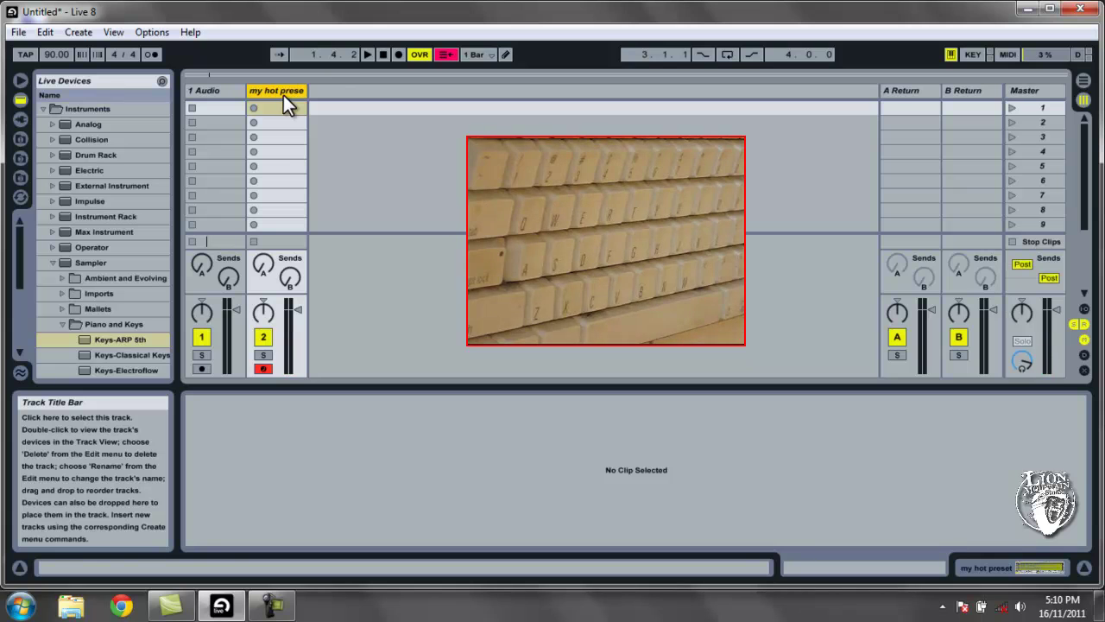
- Shift the computer keyboard octave up and down, settling on the C2–D3 range
{"action": "key", "text": "x"}
{"action": "key", "text": "c"}
{"action": "key", "text": "k"}
{"action": "key", "text": "z"}
{"action": "key", "text": "z"}
{"action": "key", "text": "z"}
{"action": "key", "text": "z"}
{"action": "key", "text": "a"}
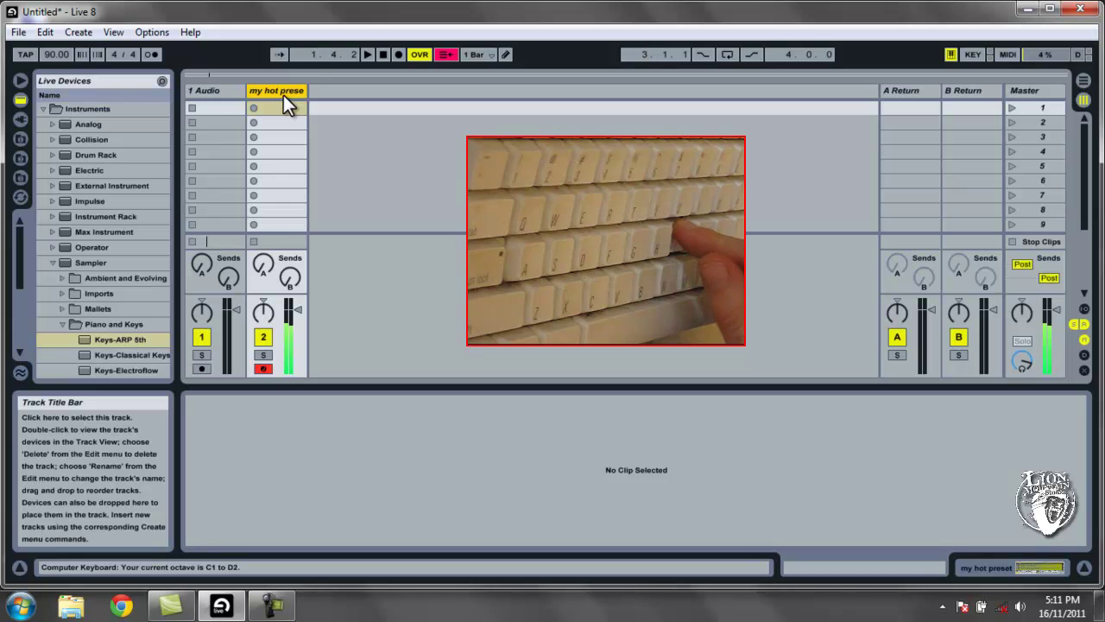
{"action": "key", "text": "x"}
{"action": "key", "text": "x"}
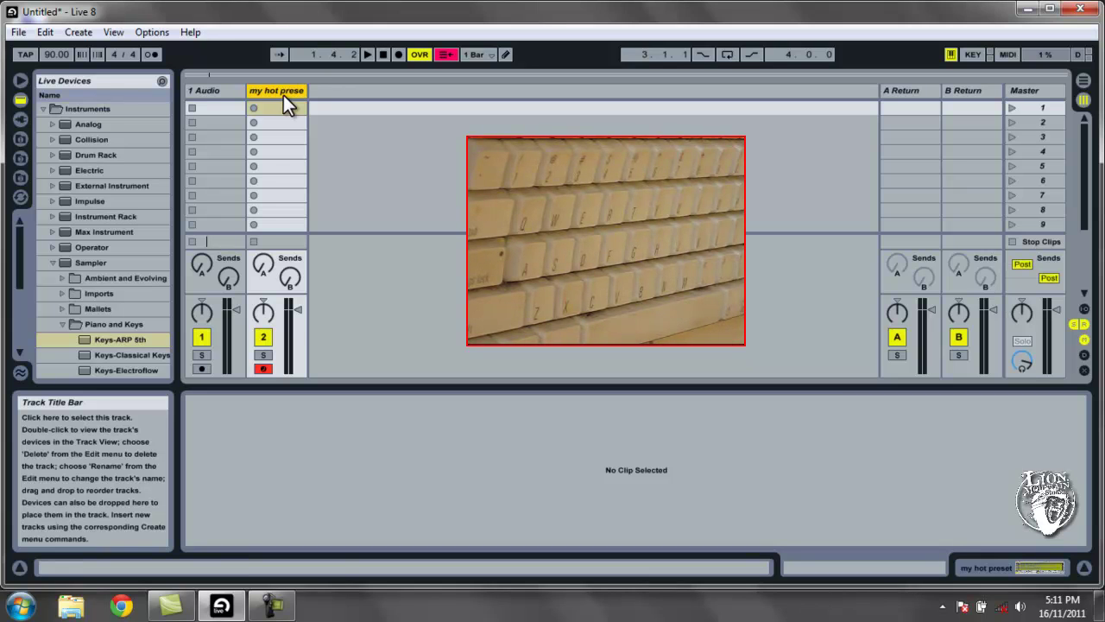
- Create an empty MIDI clip in the first slot and record a note into it
{"action": "double_click", "coordinate": [284, 107]}
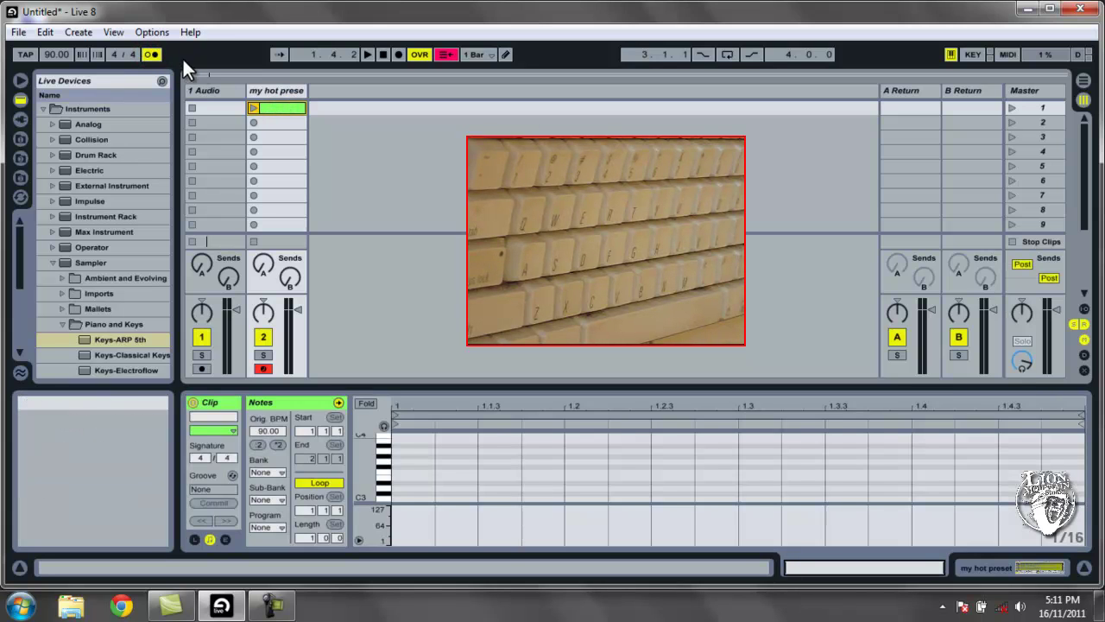
{"action": "left_click", "coordinate": [253, 108]}
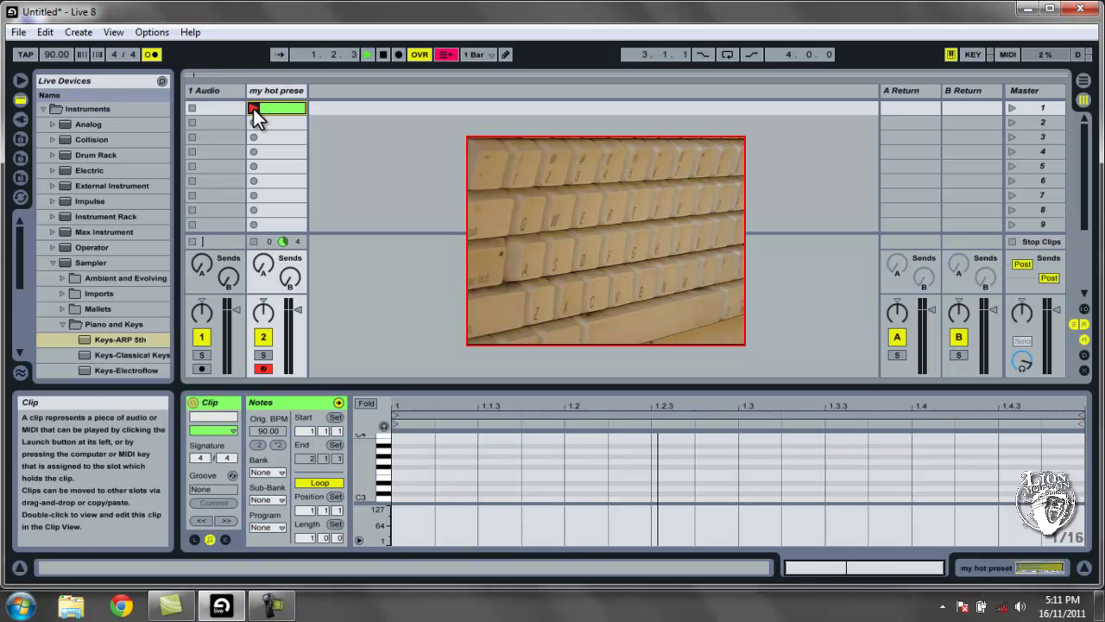
{"action": "key", "text": "k"}
{"action": "key", "text": "k"}
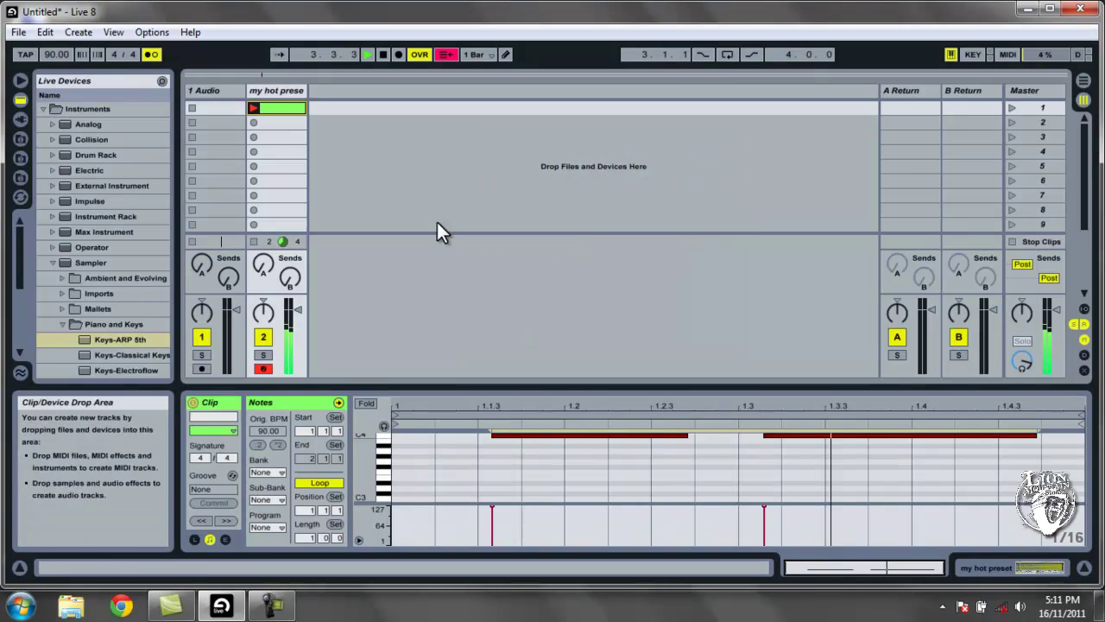
- Move the second note to 1.3.1 and add G#3 notes at 1.4.1, 1.4.2 and 1.4.3
{"action": "left_click", "coordinate": [537, 439]}
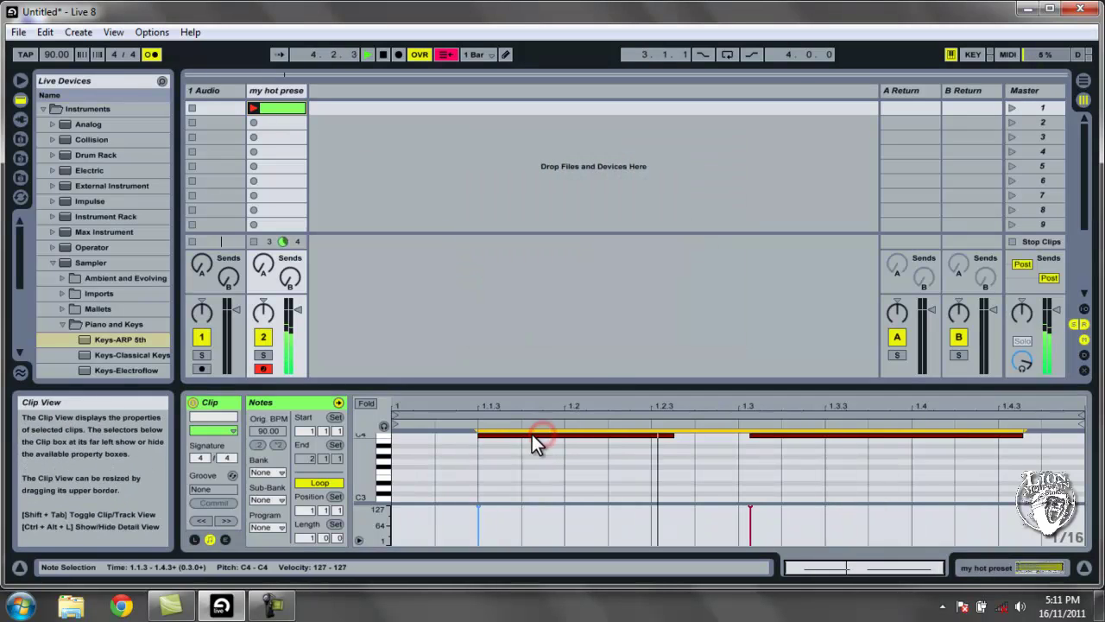
{"action": "left_click", "coordinate": [723, 461]}
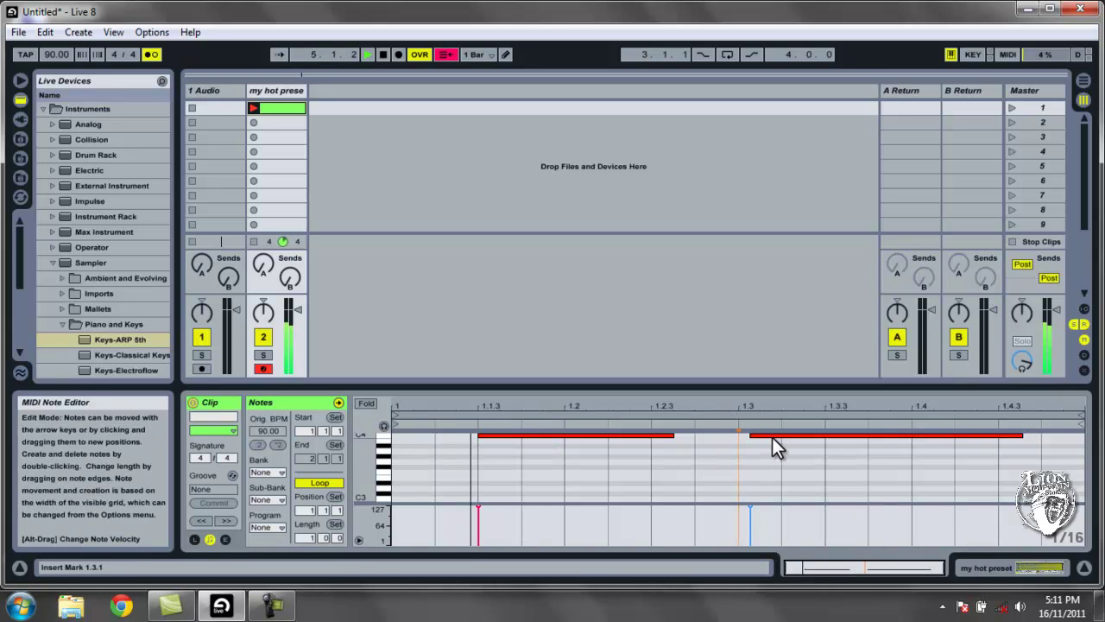
{"action": "left_click_drag", "start_coordinate": [772, 436], "coordinate": [765, 437]}
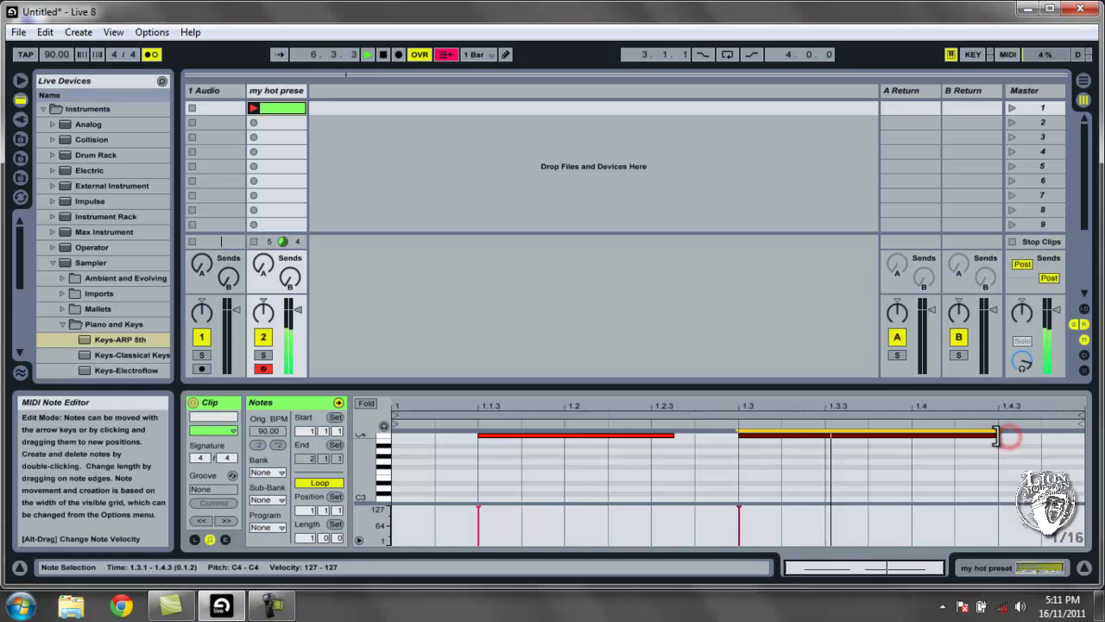
{"action": "double_click", "coordinate": [937, 455]}
{"action": "double_click", "coordinate": [983, 455]}
{"action": "double_click", "coordinate": [1019, 455]}
- Add a D#3 at 1.4.4, raise the 1.4.2 note to A3, adjust 1.4.3, then end recording
{"action": "double_click", "coordinate": [1065, 453]}
{"action": "mouse_move", "coordinate": [1065, 452]}
{"action": "left_mouse_down"}
{"action": "mouse_move", "coordinate": [1064, 483]}
{"action": "mouse_move", "coordinate": [1024, 466]}
{"action": "mouse_move", "coordinate": [983, 469]}
{"action": "mouse_move", "coordinate": [1054, 465]}
{"action": "left_mouse_up"}
{"action": "key", "text": "Up"}
{"action": "key", "text": "Up"}
{"action": "key", "text": "Up"}
{"action": "left_click", "coordinate": [1047, 484]}
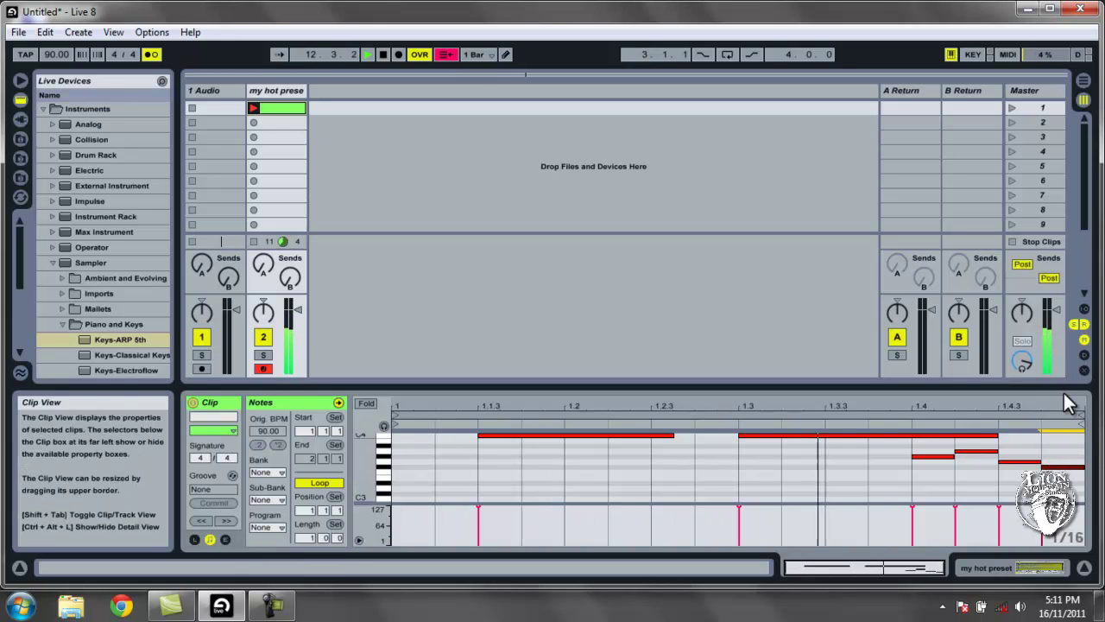
{"action": "left_click", "coordinate": [261, 104]}
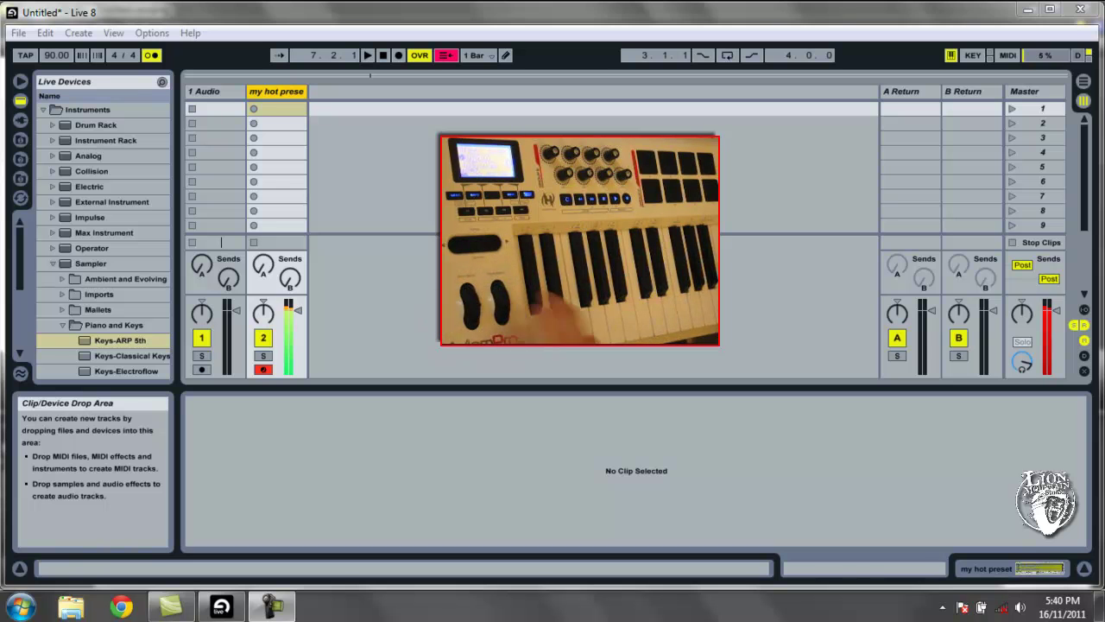
- Create a new MIDI clip in the first slot, start recording into it, and turn the metronome off
{"action": "double_click", "coordinate": [293, 109]}
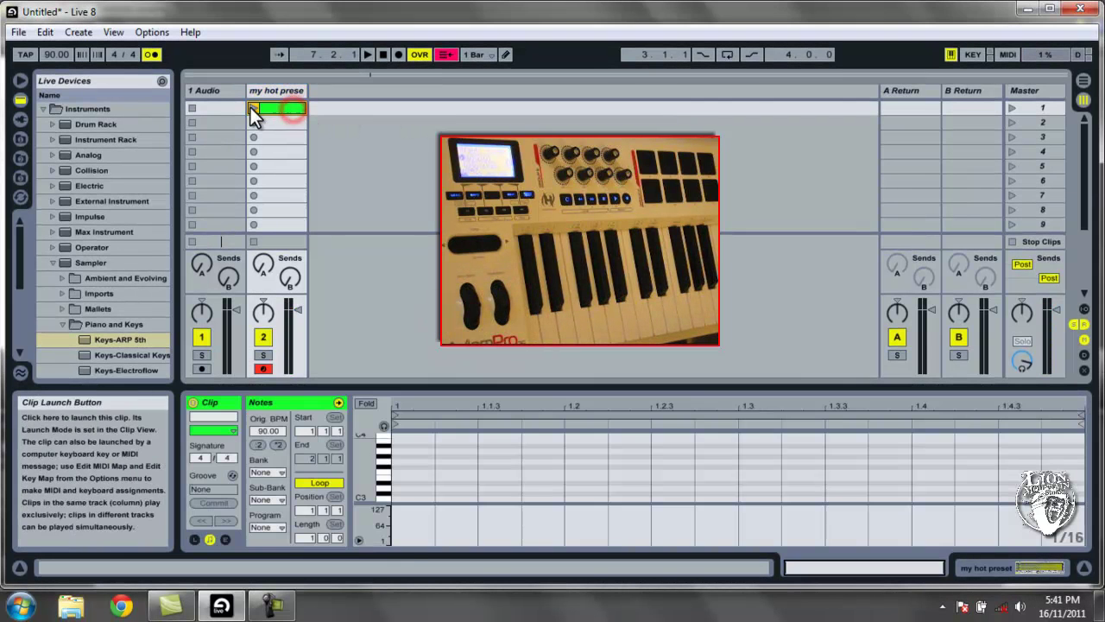
{"action": "left_click", "coordinate": [252, 108]}
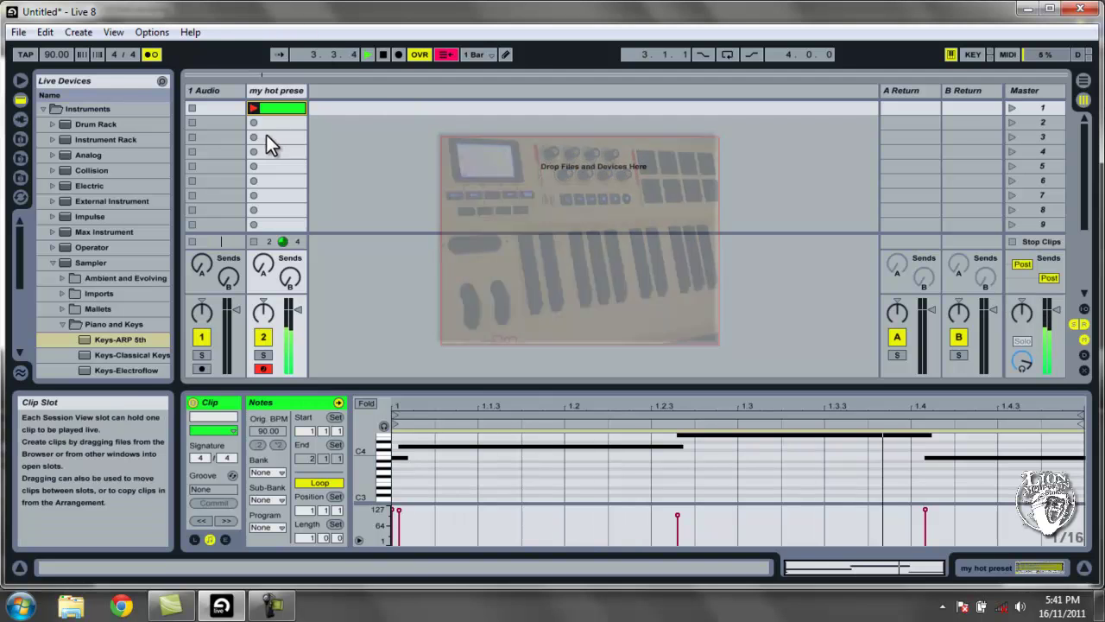
{"action": "left_click", "coordinate": [151, 53]}
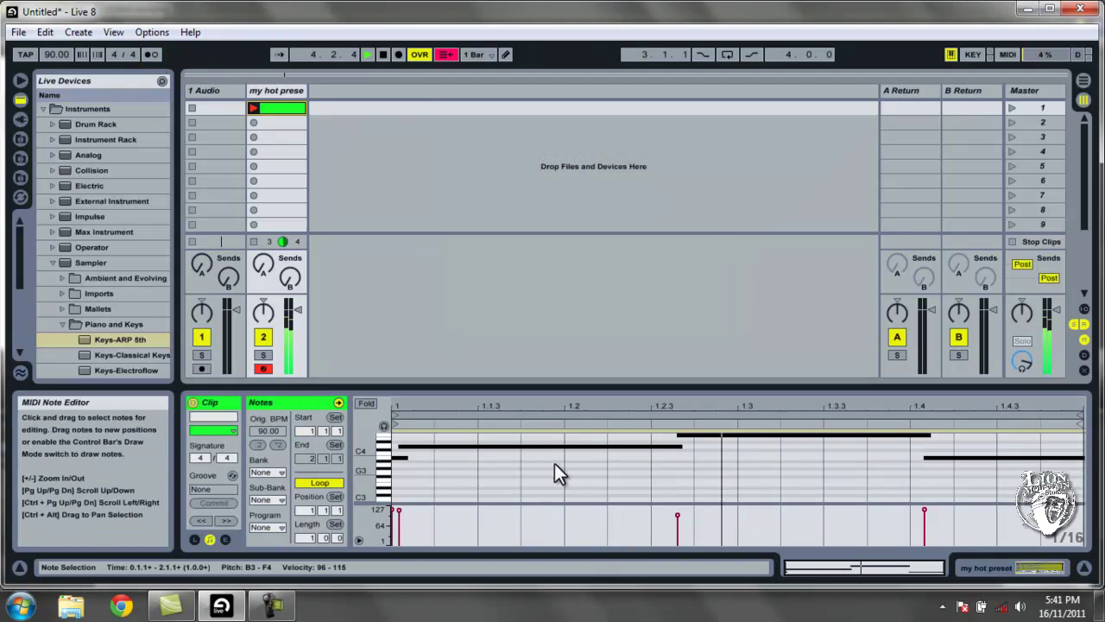
- Nudge the F4 note to start at 1.2.3 and the B3 note to start at 1.4
{"action": "left_click", "coordinate": [428, 447]}
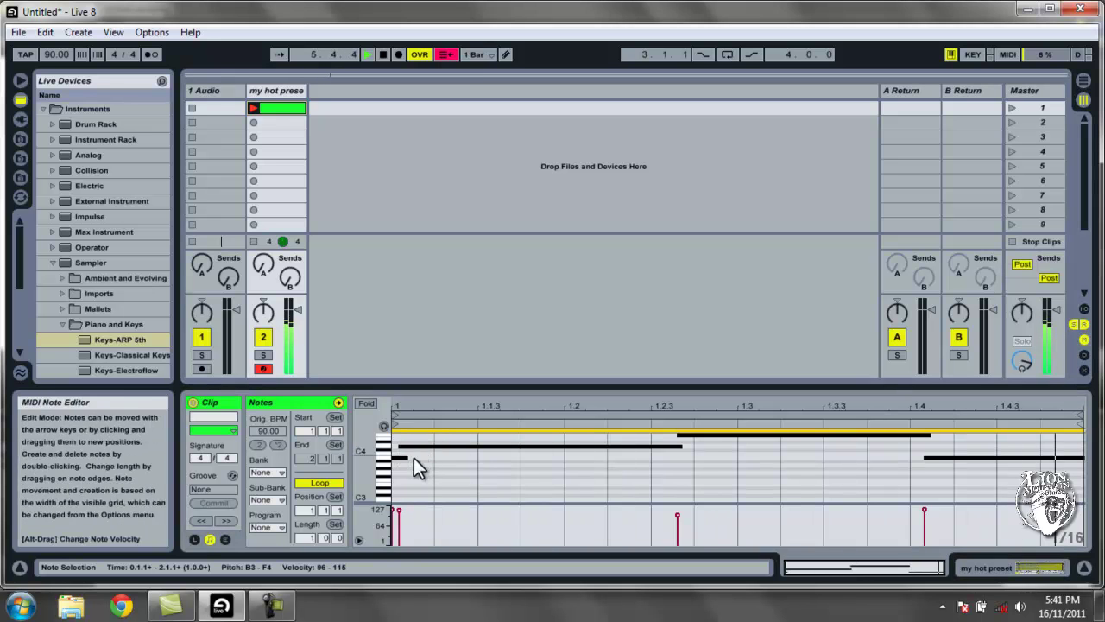
{"action": "left_click", "coordinate": [421, 459]}
{"action": "left_click", "coordinate": [413, 445]}
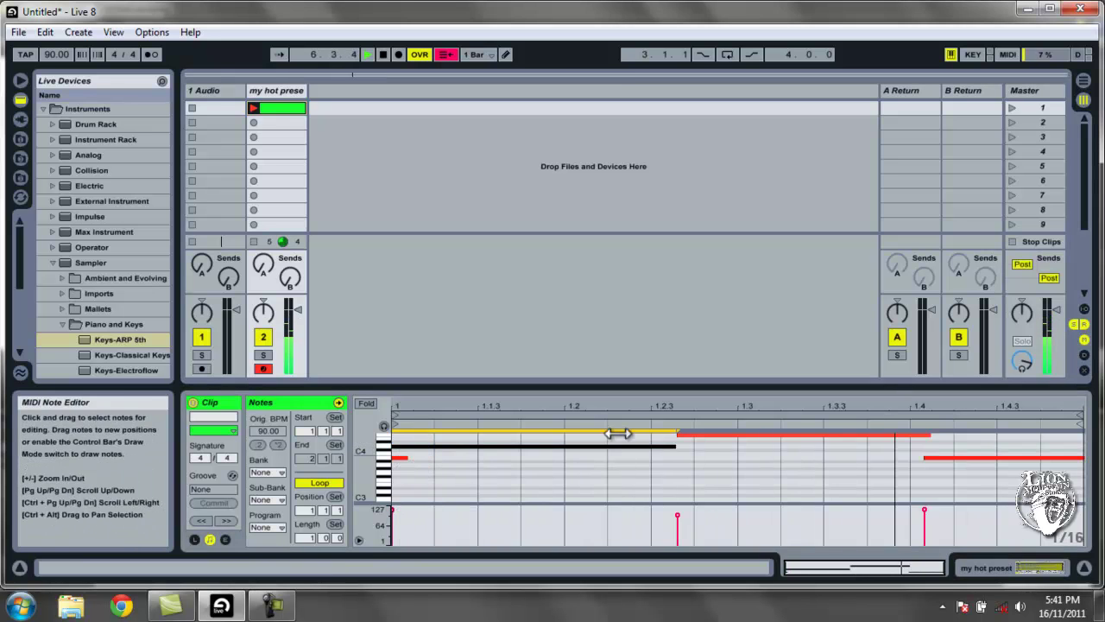
{"action": "left_click_drag", "start_coordinate": [731, 437], "coordinate": [709, 435]}
{"action": "left_click_drag", "start_coordinate": [948, 457], "coordinate": [933, 458]}
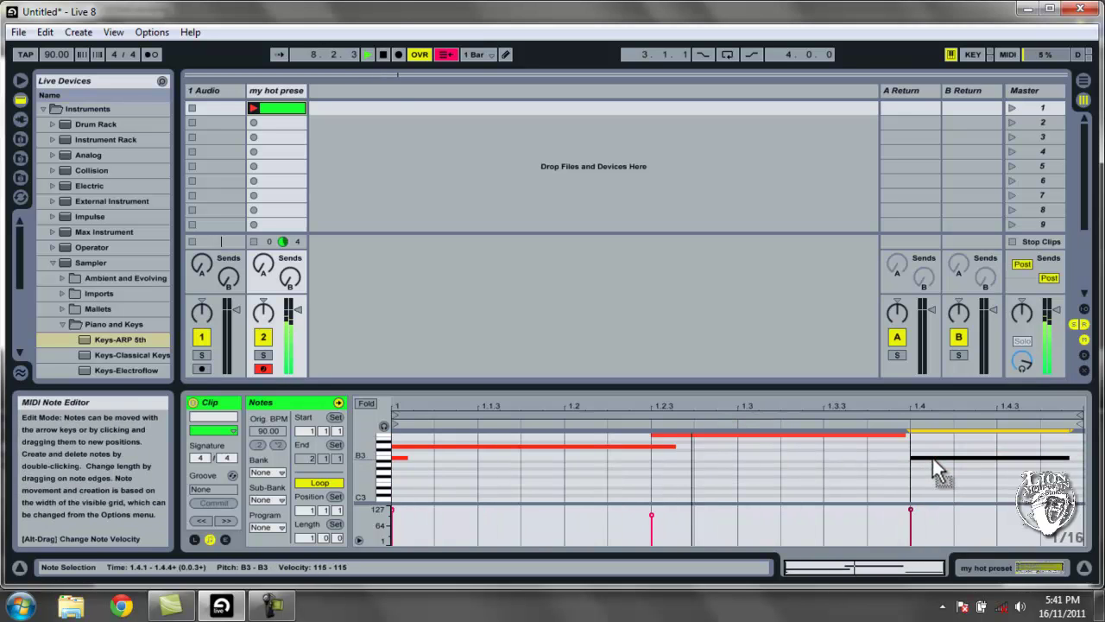
- Stop the clip, switch the metronome back on, and stop playback
{"action": "left_click", "coordinate": [252, 242]}
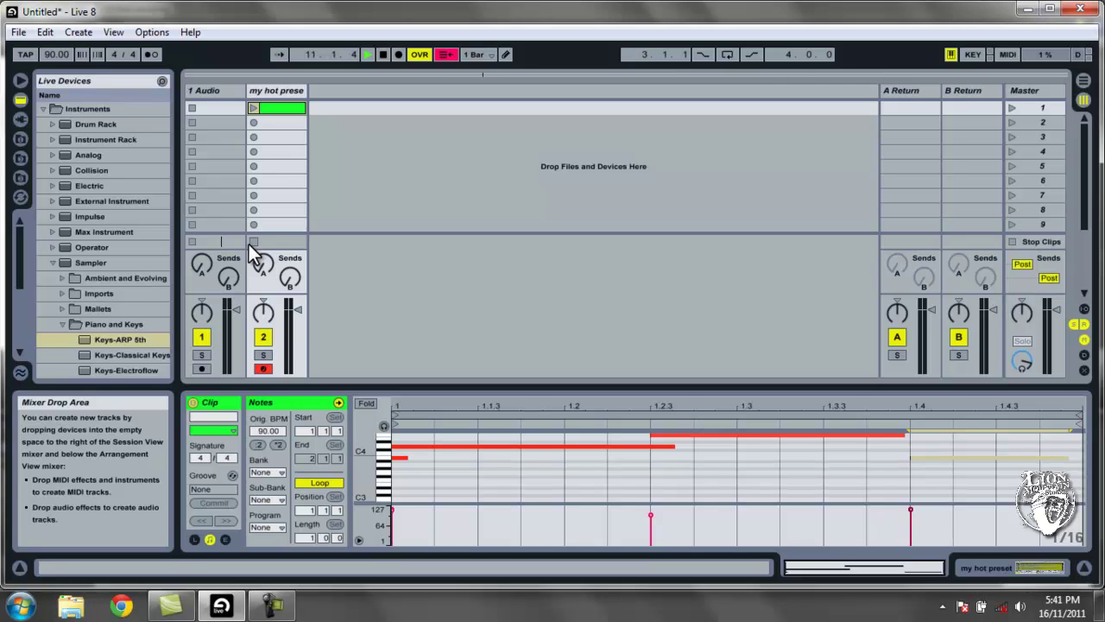
{"action": "left_click", "coordinate": [156, 53]}
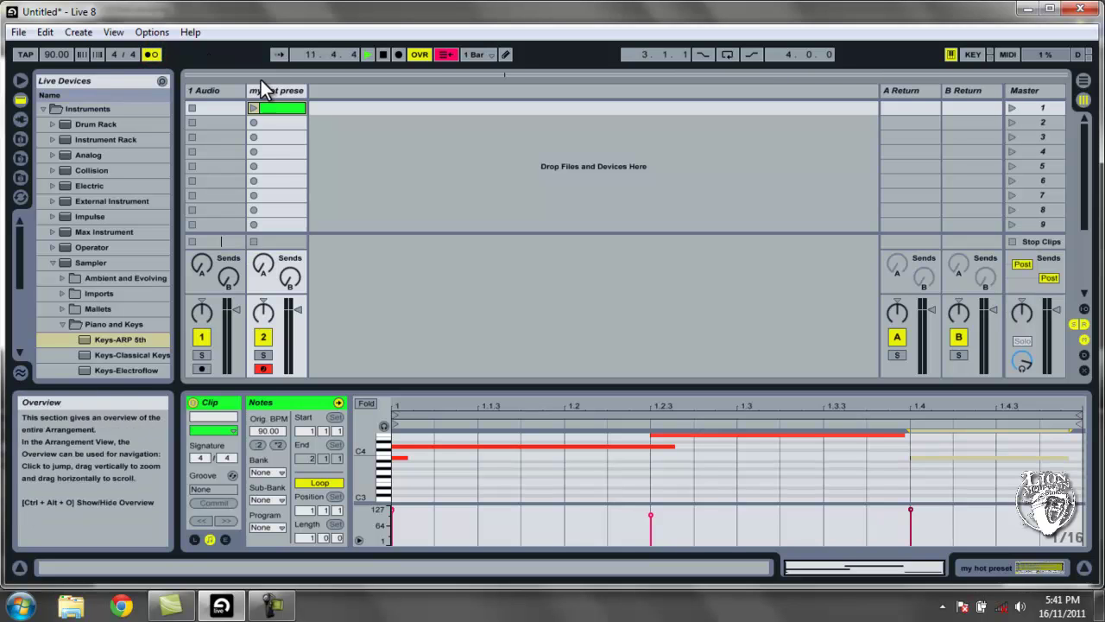
{"action": "left_click", "coordinate": [383, 54]}
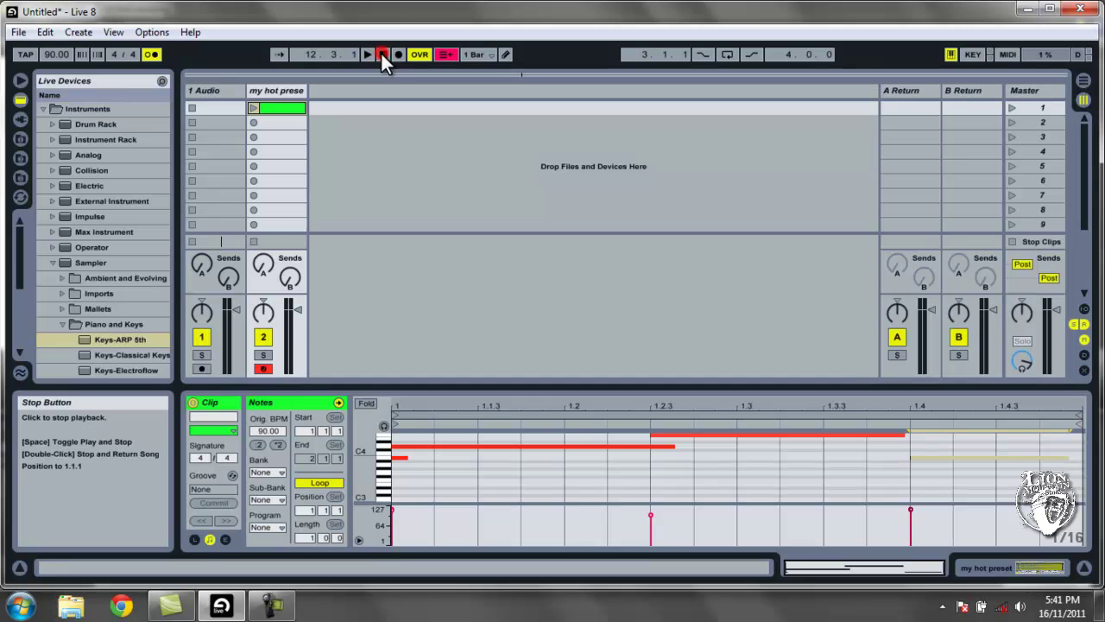
- Create a clip in slot 2 with a brief recording, then start recording a long melody in slot 3
{"action": "double_click", "coordinate": [271, 123]}
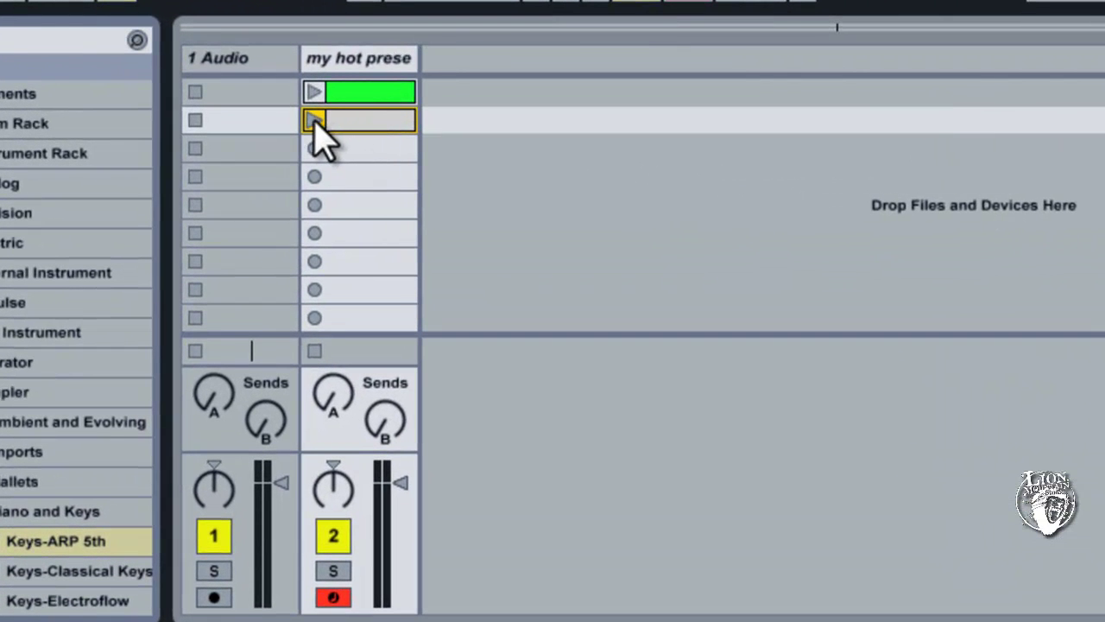
{"action": "left_click", "coordinate": [313, 120]}
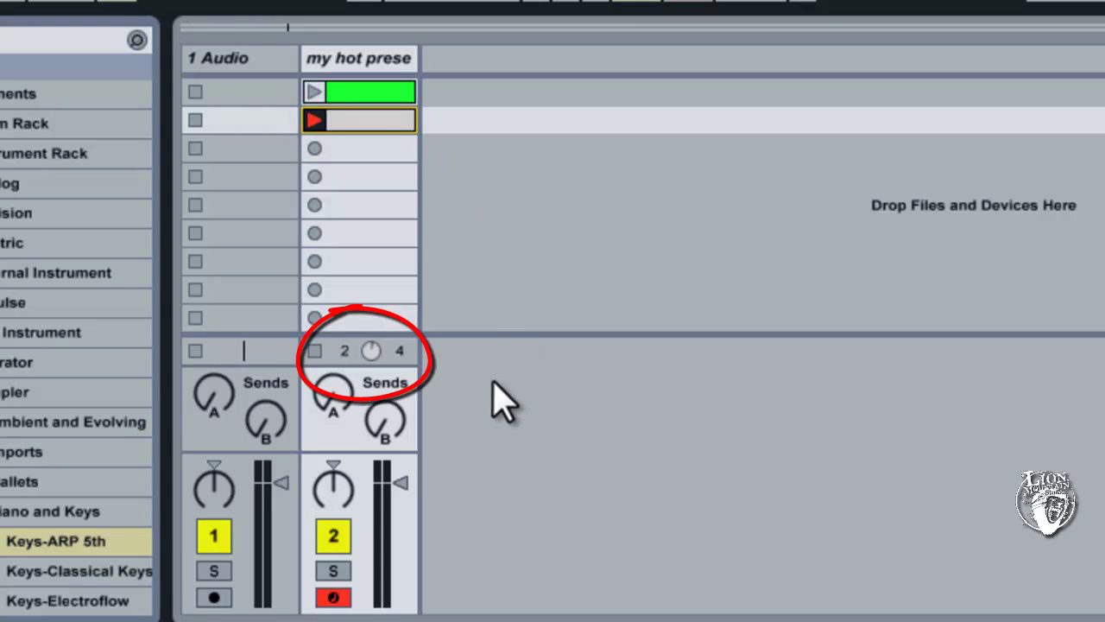
{"action": "left_click", "coordinate": [315, 352]}
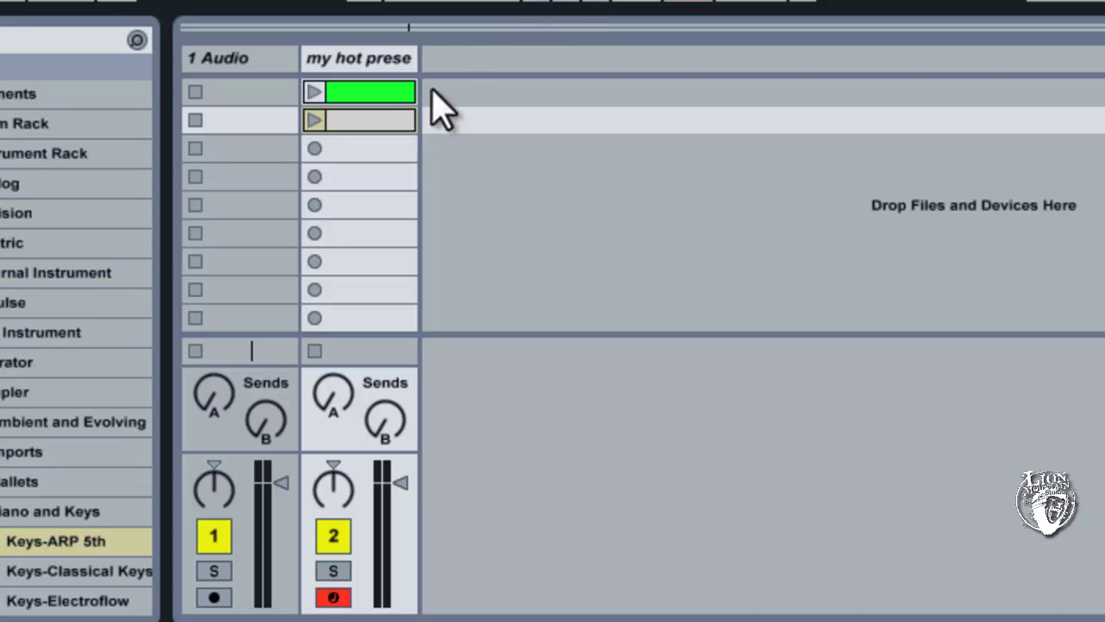
{"action": "left_click", "coordinate": [313, 148]}
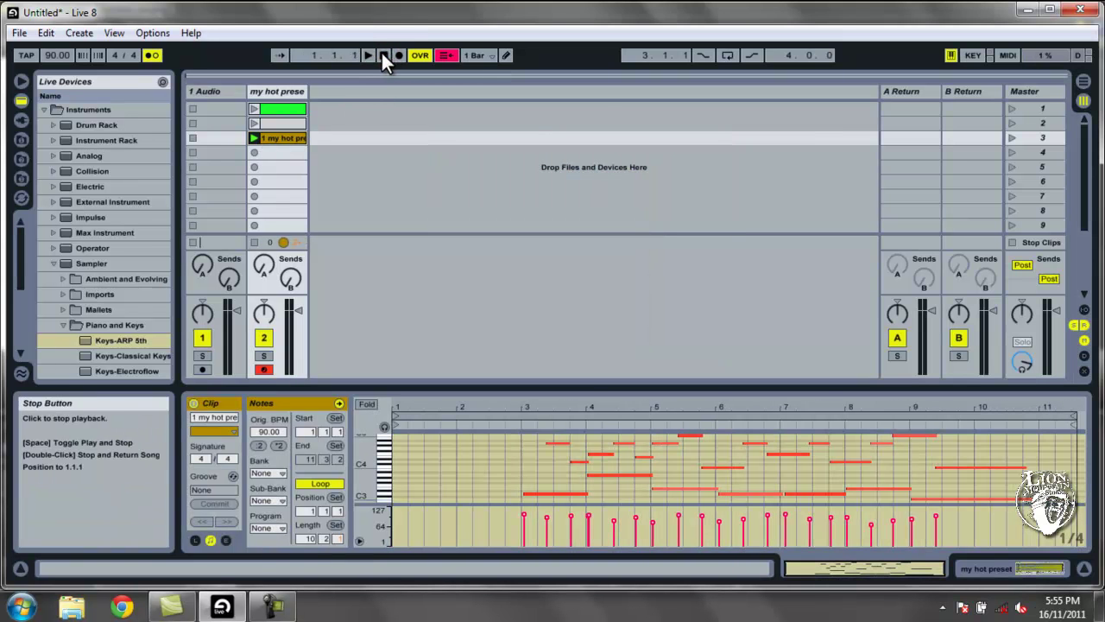
- Audition the recorded melody, then set its loop brace to start at bar 3 and end at bar 11
{"action": "left_click", "coordinate": [369, 55]}
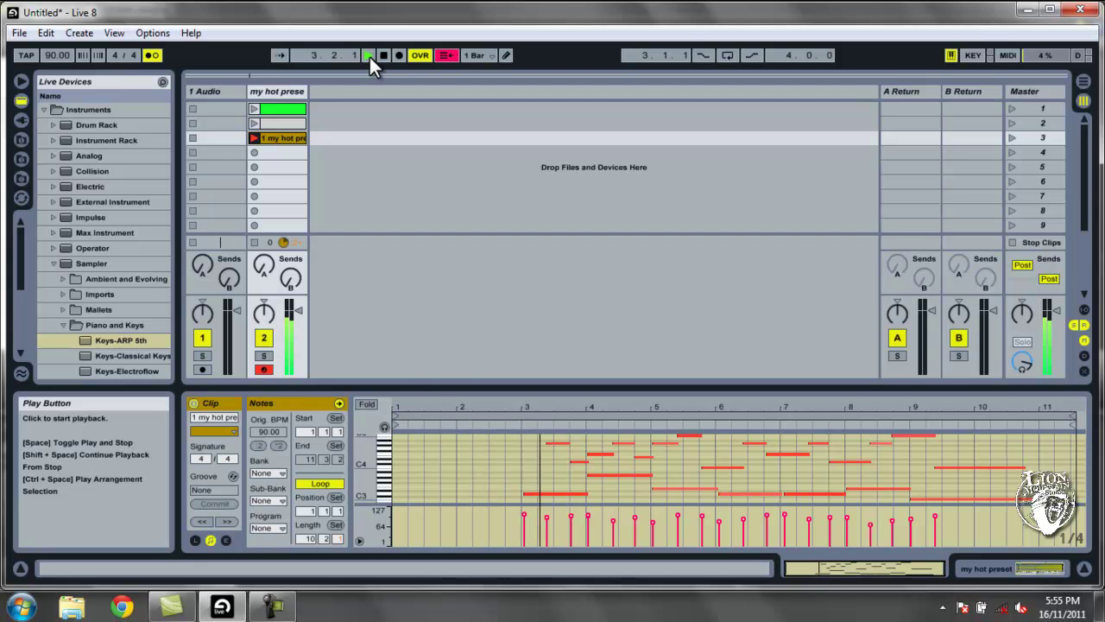
{"action": "left_click", "coordinate": [382, 55]}
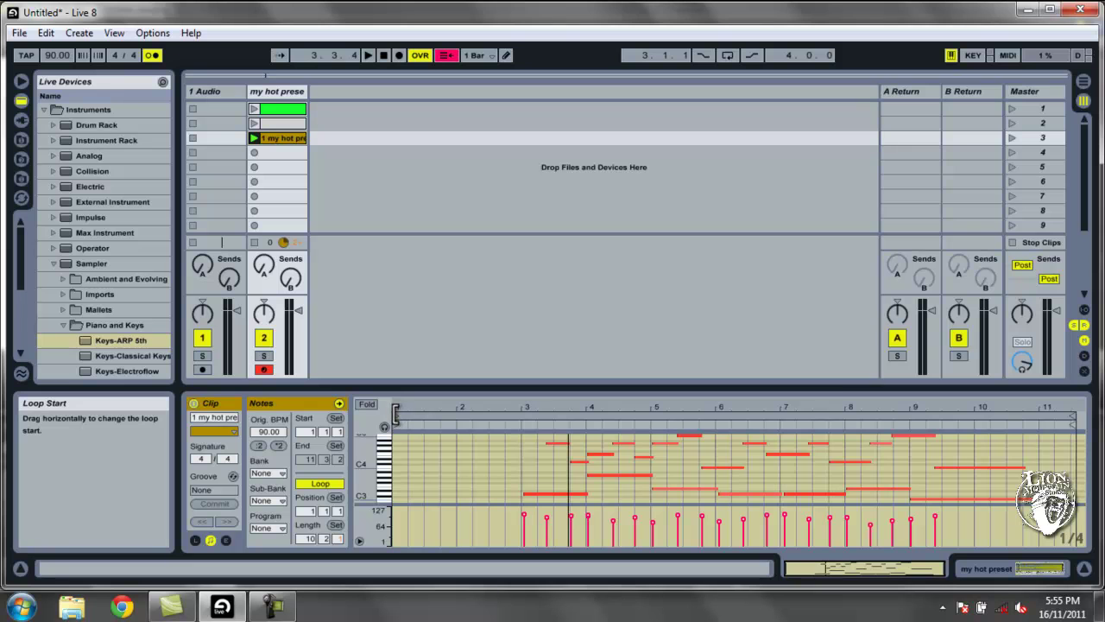
{"action": "mouse_move", "coordinate": [398, 413]}
{"action": "left_mouse_down"}
{"action": "mouse_move", "coordinate": [861, 425]}
{"action": "mouse_move", "coordinate": [411, 414]}
{"action": "mouse_move", "coordinate": [609, 413]}
{"action": "mouse_move", "coordinate": [552, 403]}
{"action": "mouse_move", "coordinate": [674, 412]}
{"action": "left_mouse_up"}
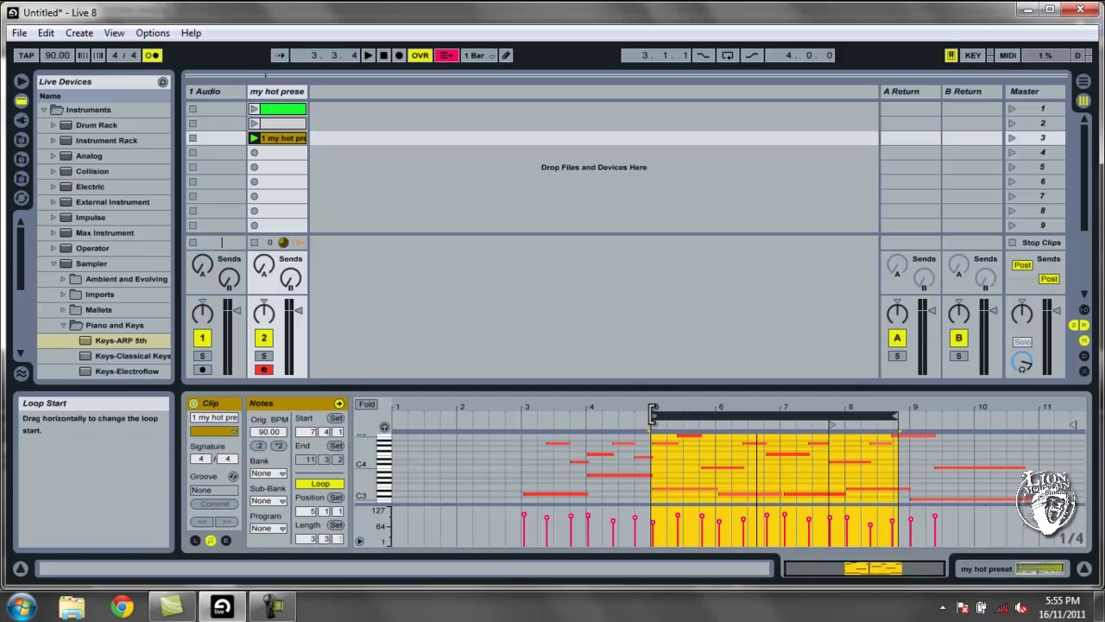
{"action": "mouse_move", "coordinate": [653, 414]}
{"action": "left_mouse_down"}
{"action": "mouse_move", "coordinate": [394, 414]}
{"action": "mouse_move", "coordinate": [516, 421]}
{"action": "left_mouse_up"}
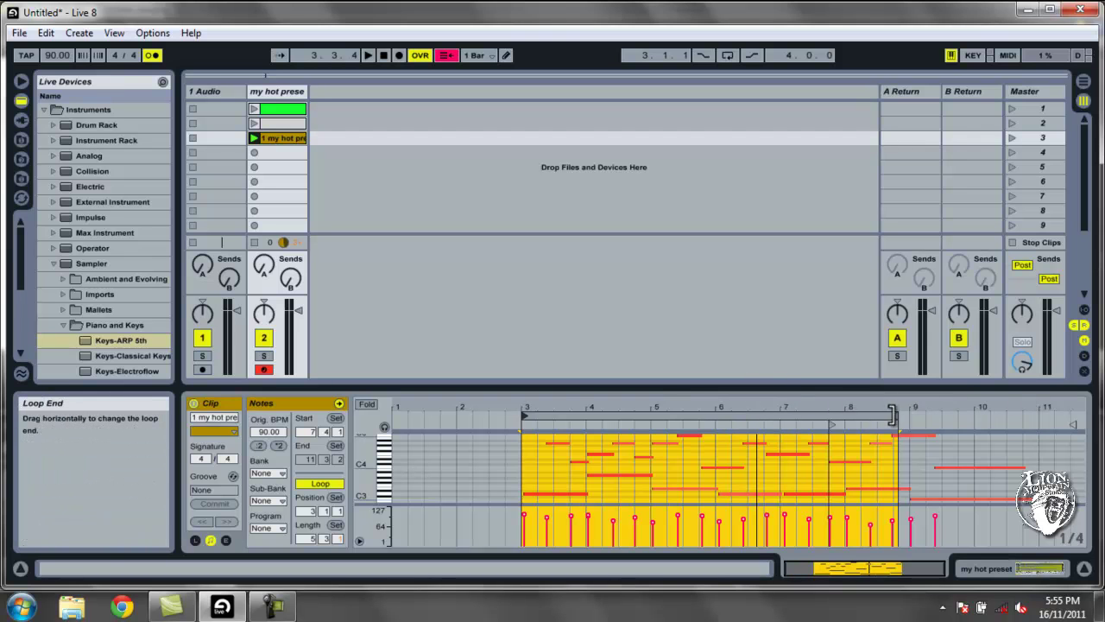
{"action": "left_click_drag", "start_coordinate": [893, 415], "coordinate": [1039, 415]}
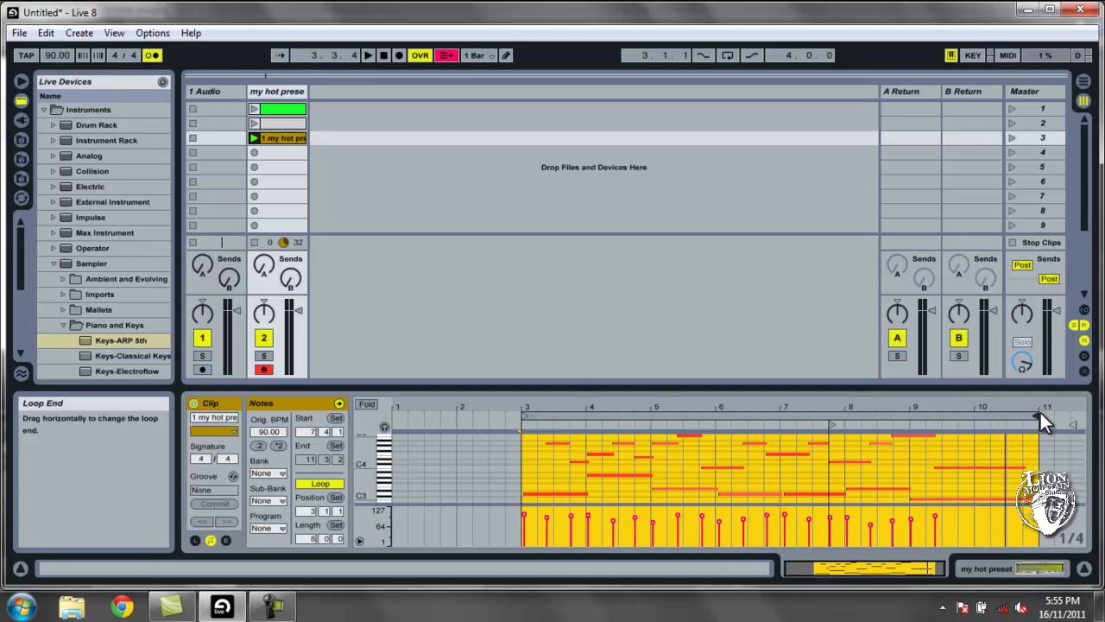
- Audition the melody while repositioning the clip's Start marker, finally placing it at bar 9
{"action": "left_click", "coordinate": [369, 53]}
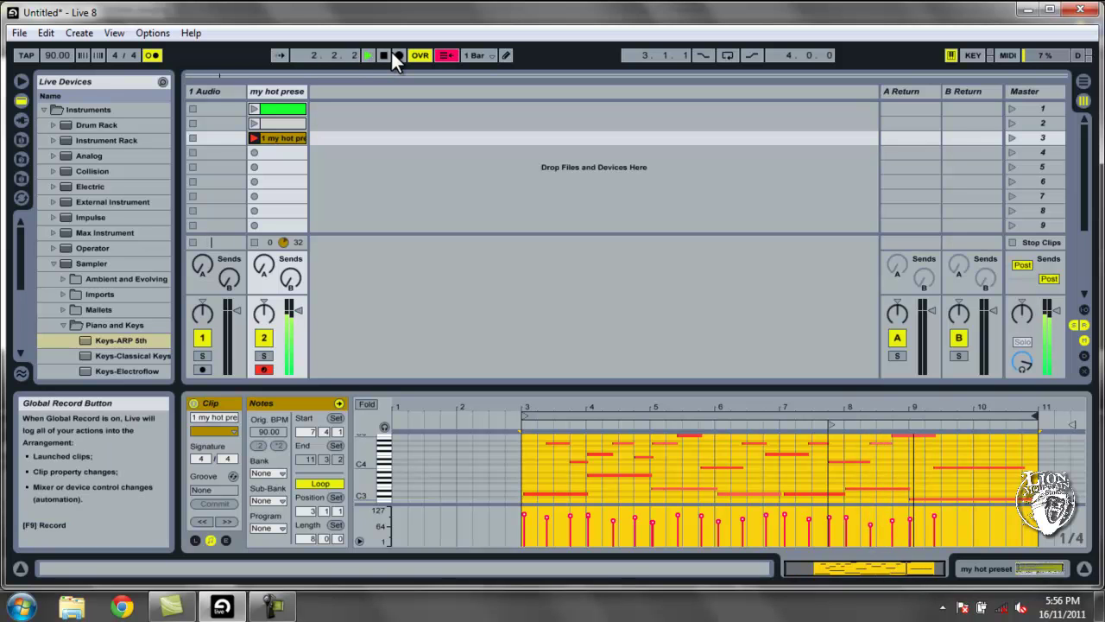
{"action": "left_click", "coordinate": [382, 54]}
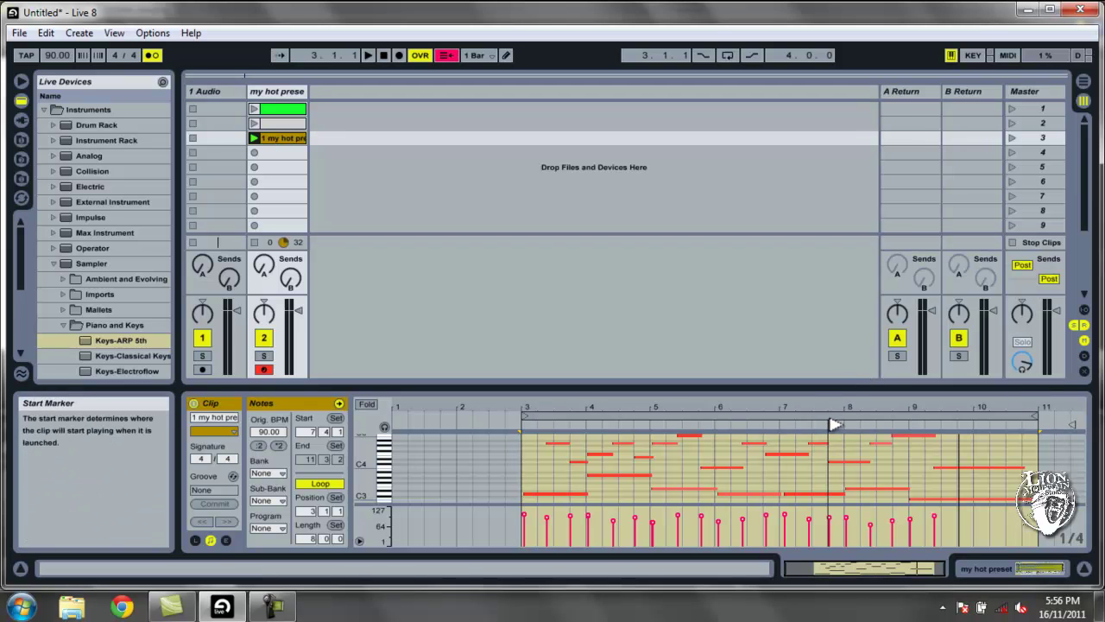
{"action": "left_click_drag", "start_coordinate": [833, 427], "coordinate": [533, 426]}
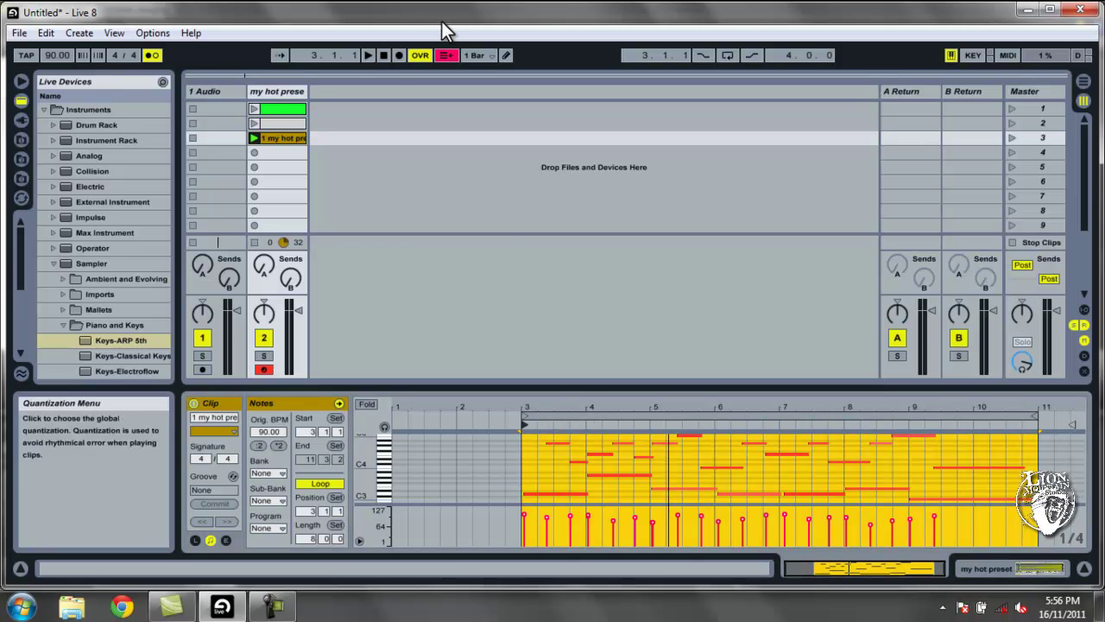
{"action": "left_click", "coordinate": [368, 56]}
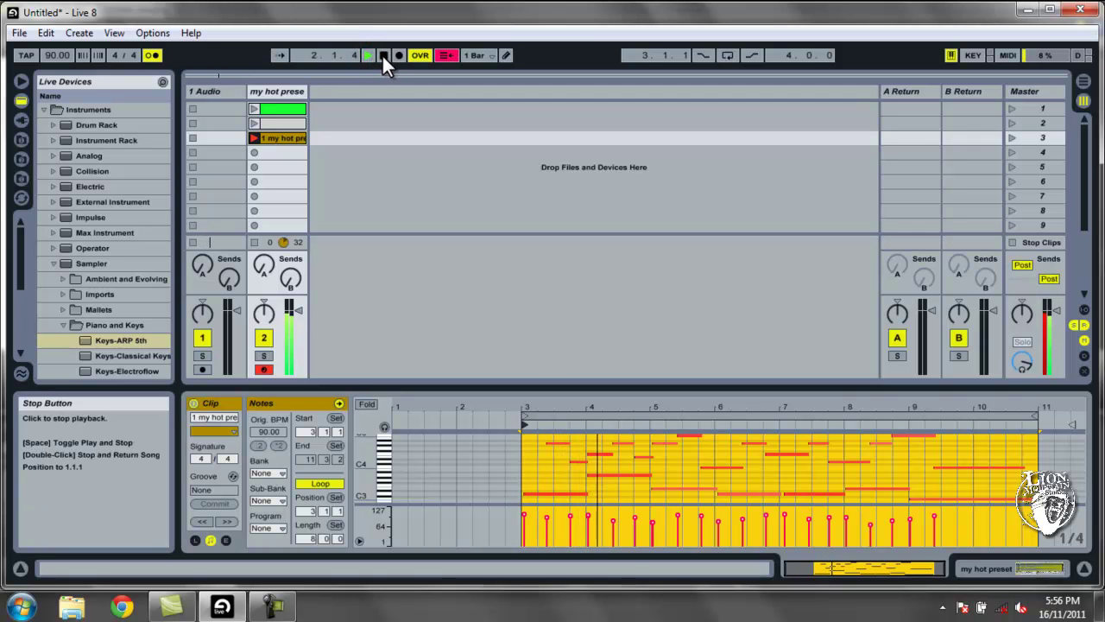
{"action": "left_click", "coordinate": [383, 54]}
{"action": "mouse_move", "coordinate": [530, 423]}
{"action": "left_mouse_down"}
{"action": "mouse_move", "coordinate": [959, 406]}
{"action": "mouse_move", "coordinate": [909, 416]}
{"action": "left_mouse_up"}
{"action": "left_click", "coordinate": [366, 56]}
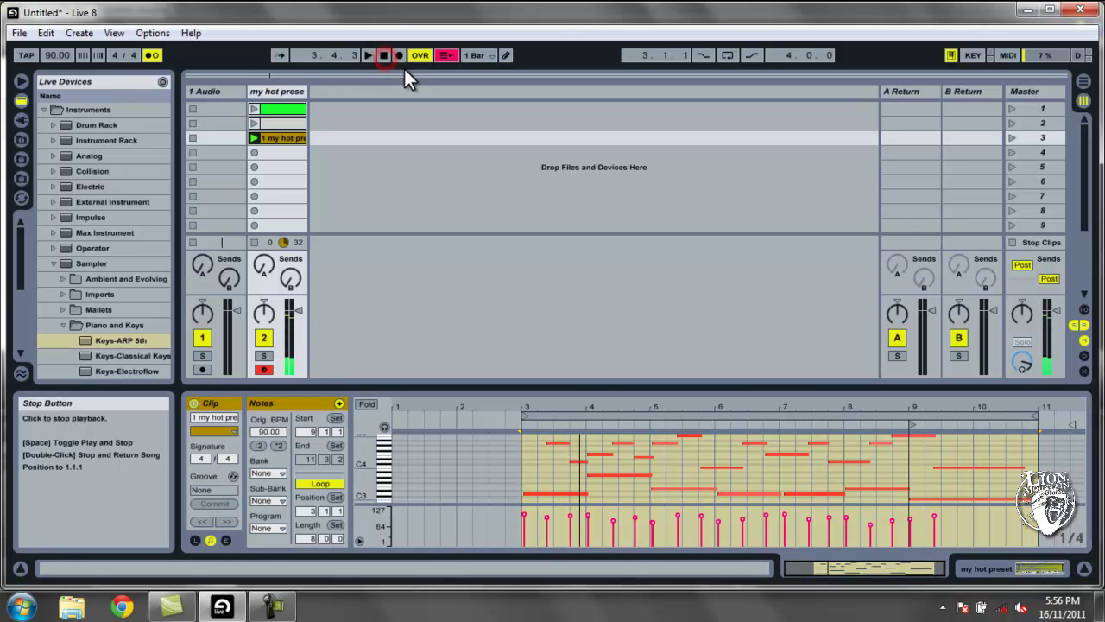
- Pull the loop end back to bar 7 for a 4.0.0-length loop and listen to it
{"action": "left_click_drag", "start_coordinate": [1039, 412], "coordinate": [779, 400]}
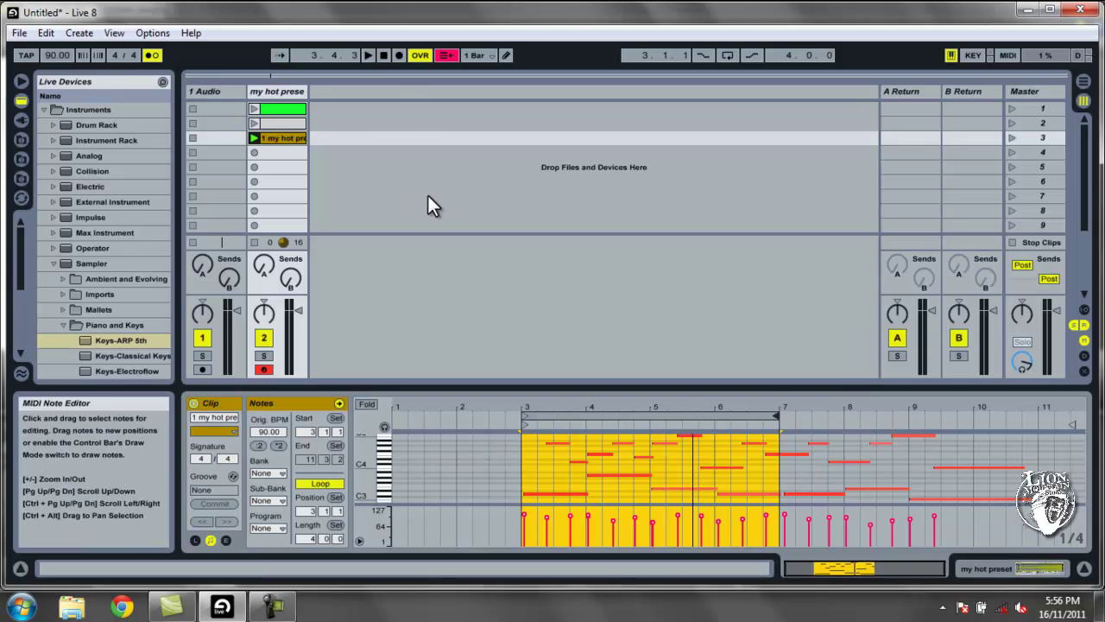
{"action": "left_click", "coordinate": [364, 51]}
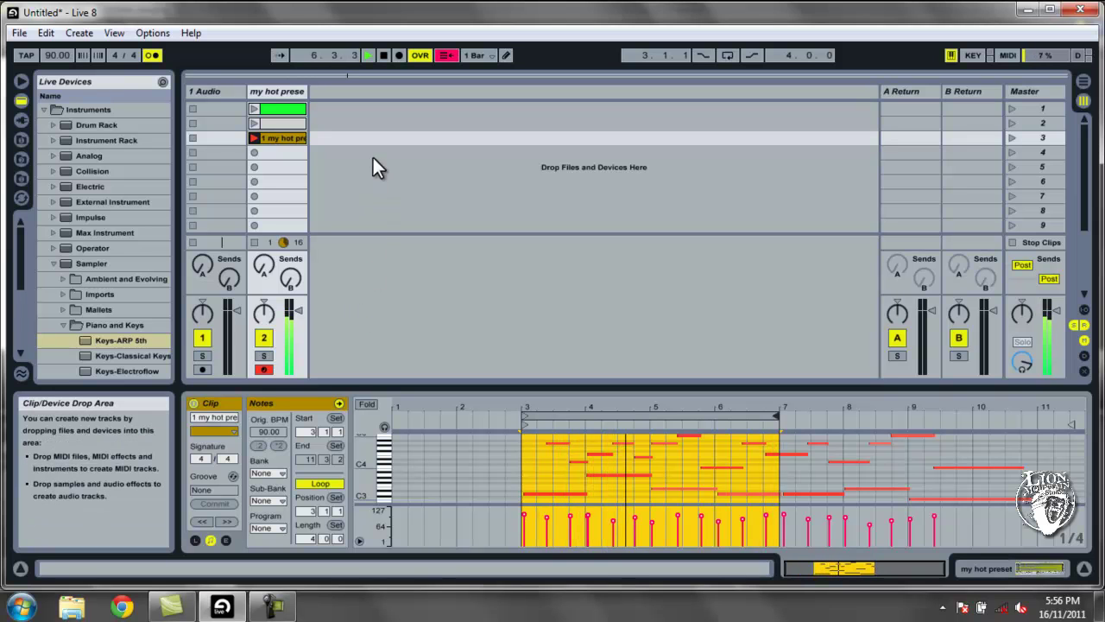
{"action": "left_click", "coordinate": [383, 55]}
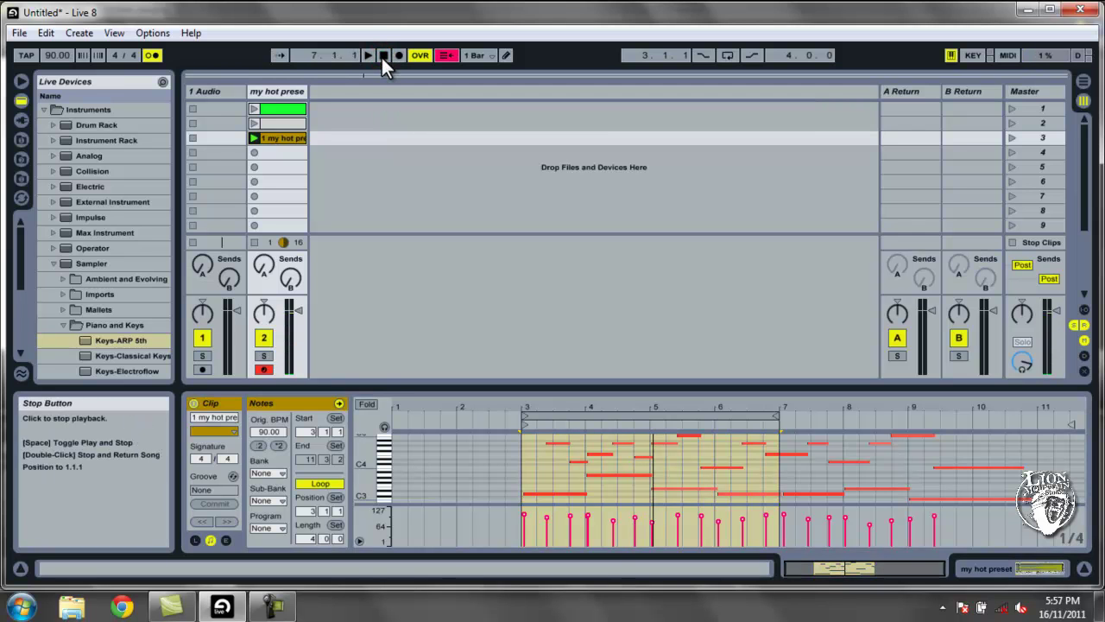